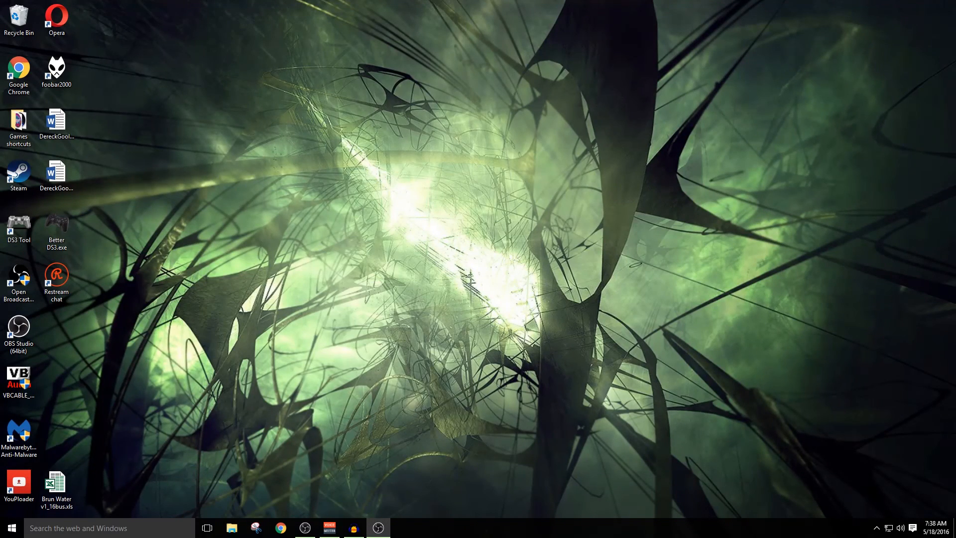
# Bring the OBS window onto the main desktop display
pyautogui.moveTo(955, 90); pyautogui.dragTo(275, 85)
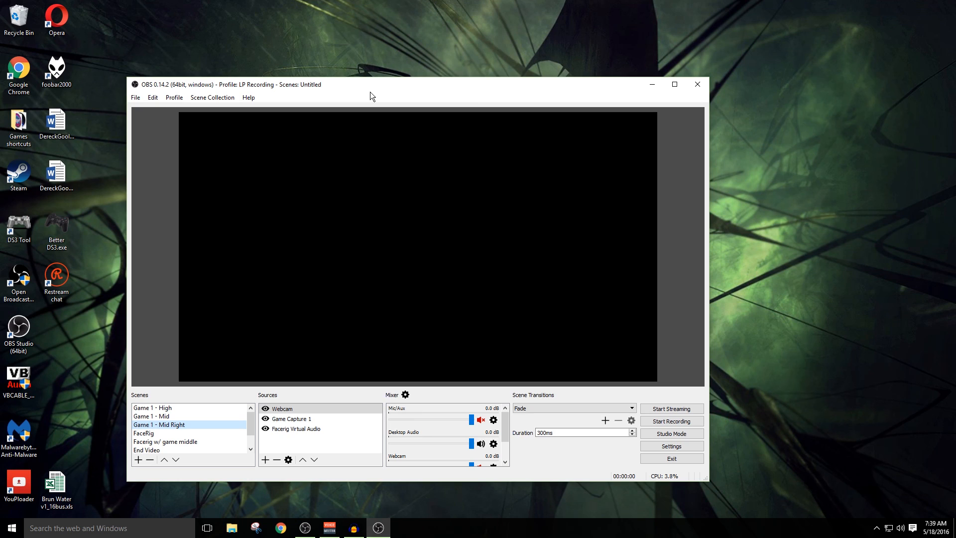
pyautogui.click(152, 119)
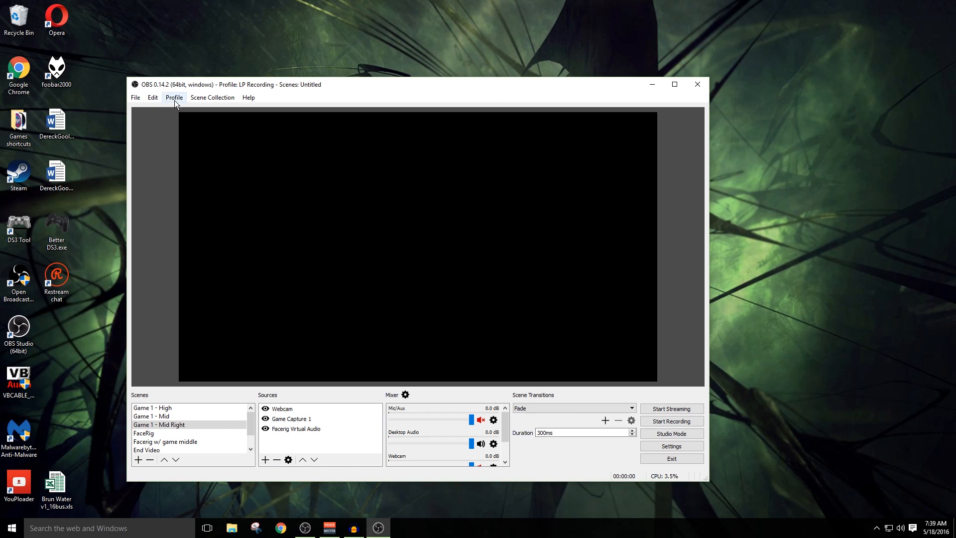
pyautogui.press('ctrl')
# Create a new profile named "Test Profile 1" and check that it is the active one in the profile list
pyautogui.click(175, 98)
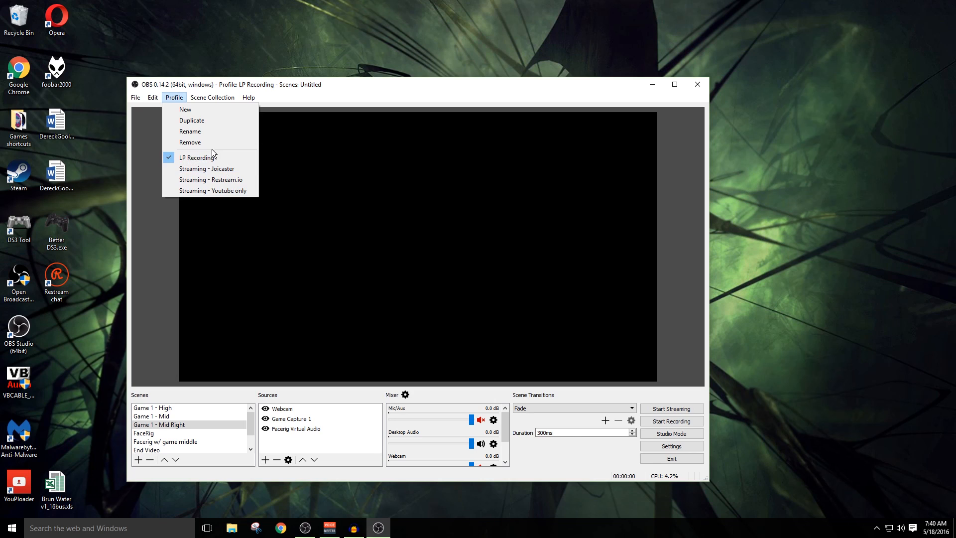
pyautogui.click(197, 110)
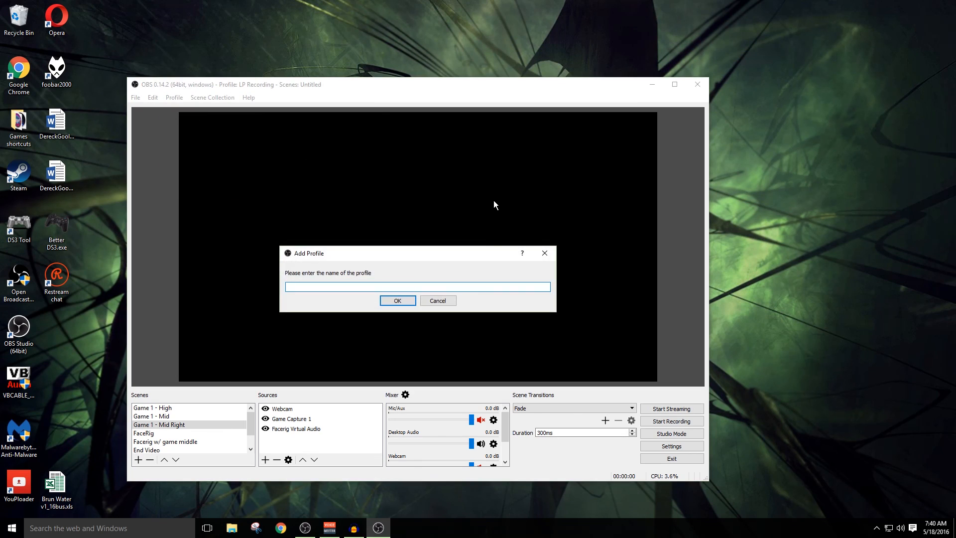
pyautogui.write('Test Profile 1')
pyautogui.click(398, 301)
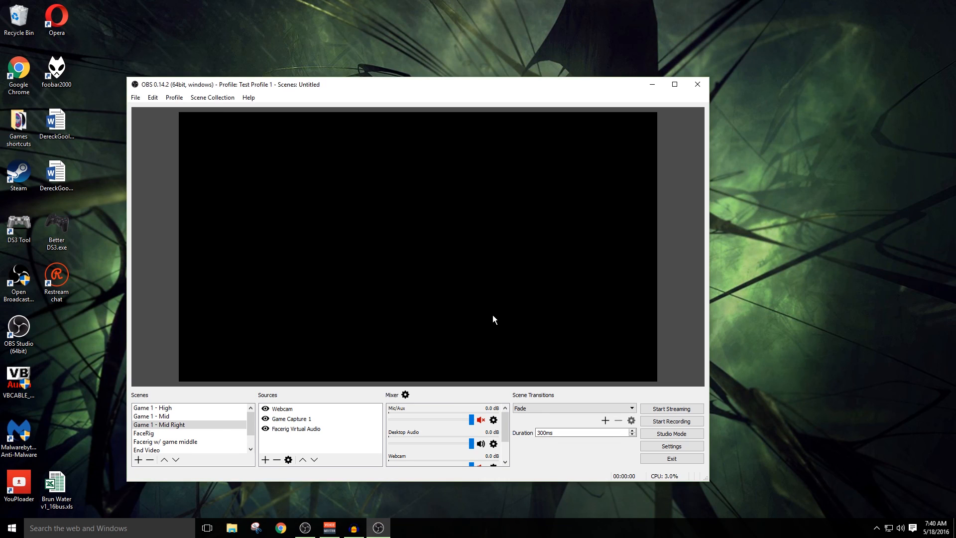
pyautogui.click(178, 99)
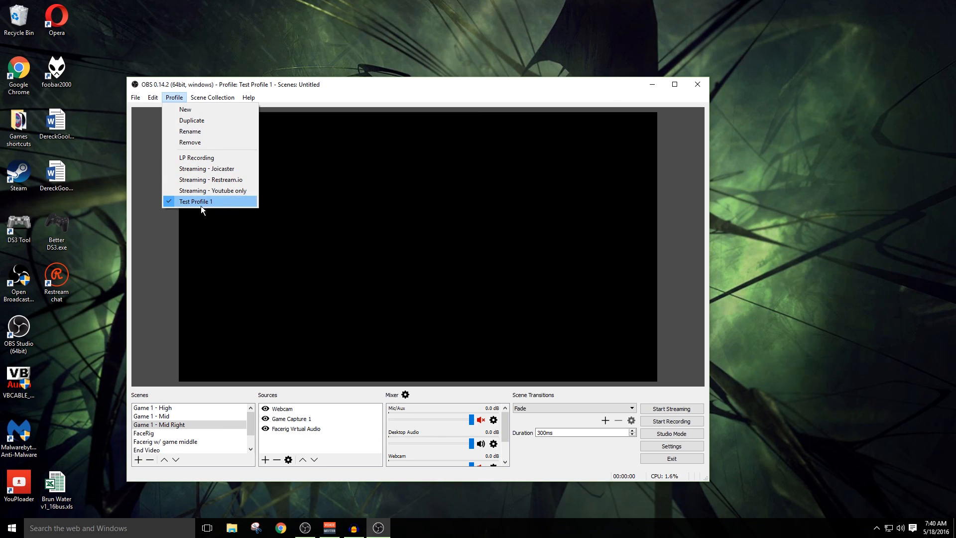
pyautogui.click(669, 323)
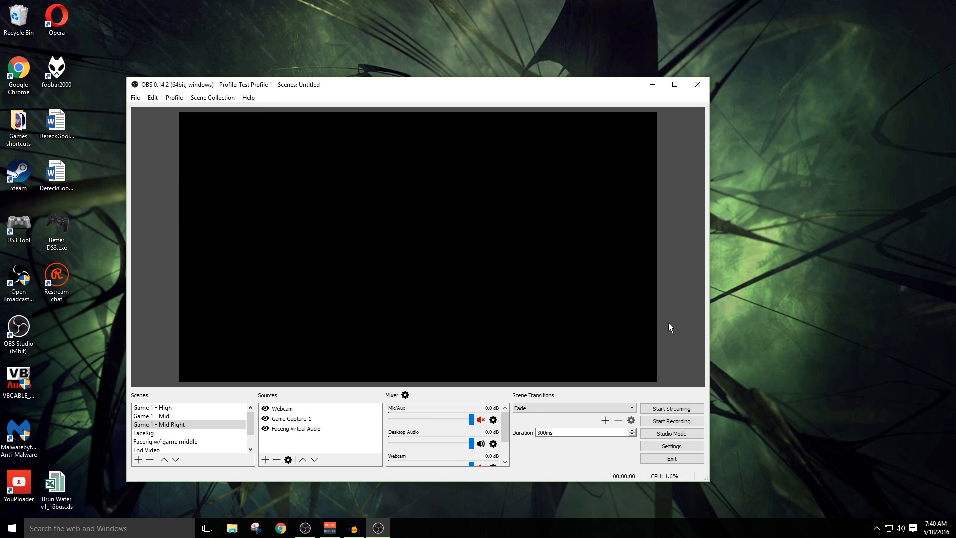
# In the video settings, choose a 1920x1080 base canvas and, after trying 1920x1080 for the output, an output resolution of 1280x720
pyautogui.click(676, 447)
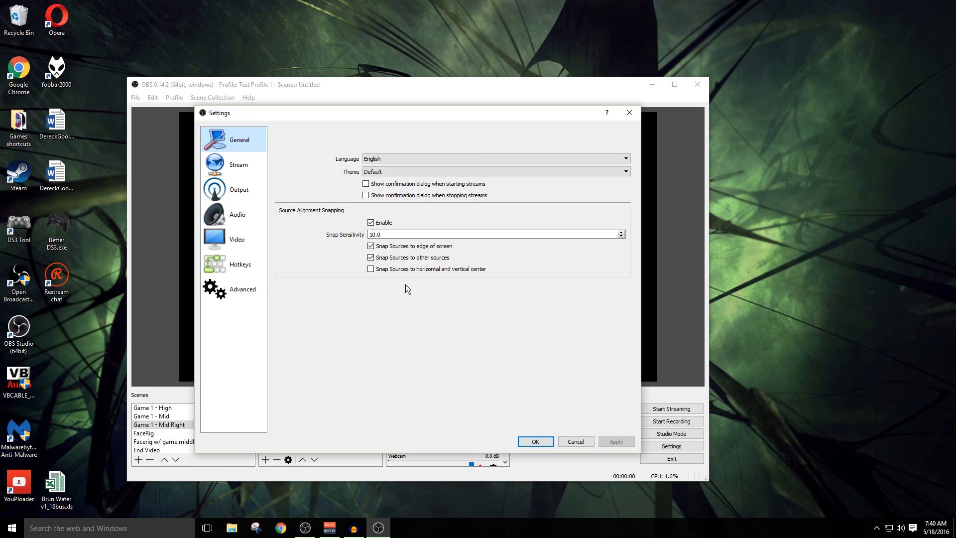
pyautogui.click(223, 239)
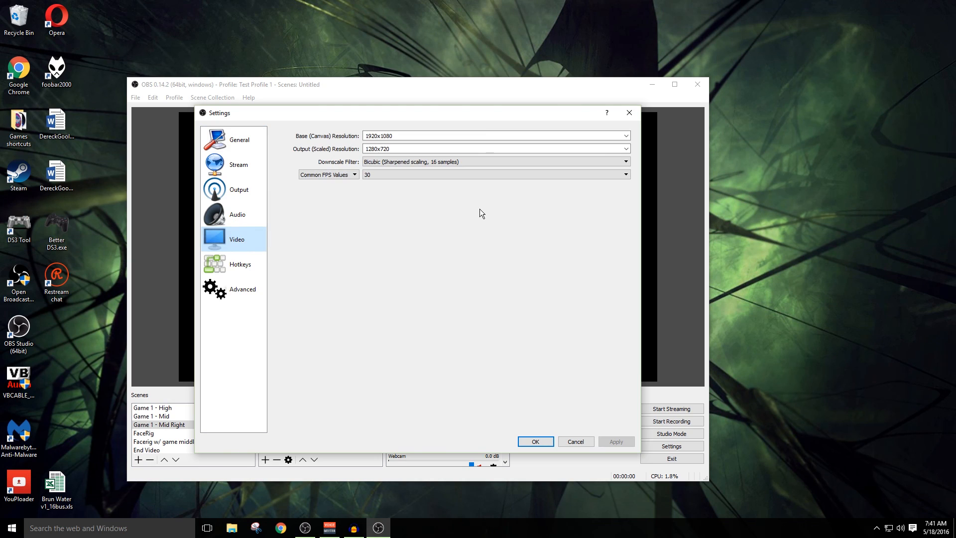
pyautogui.click(626, 148)
pyautogui.click(445, 157)
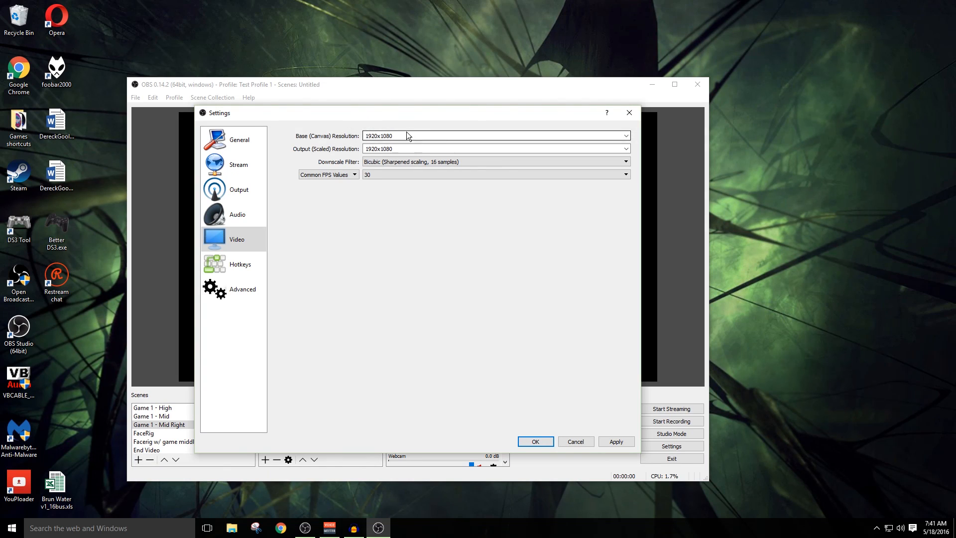
pyautogui.click(626, 135)
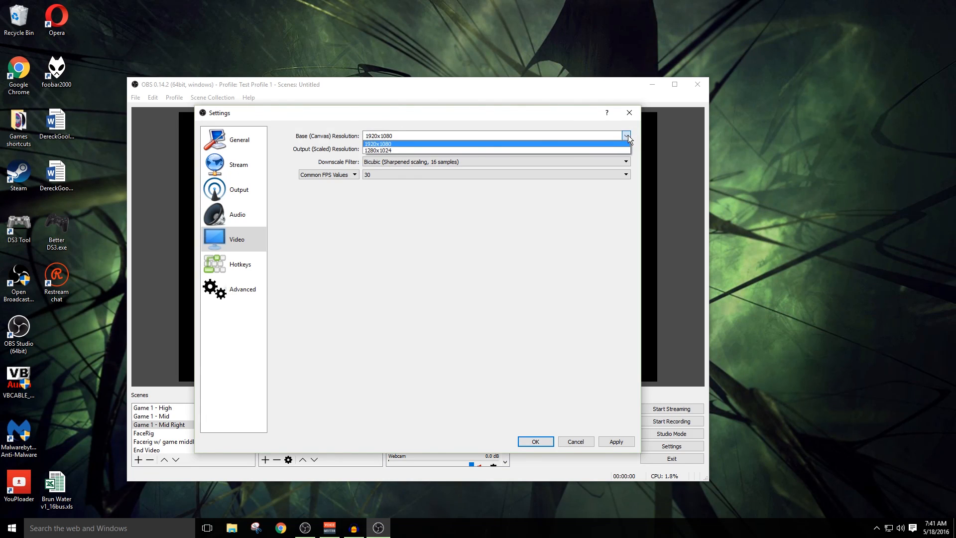
pyautogui.click(379, 144)
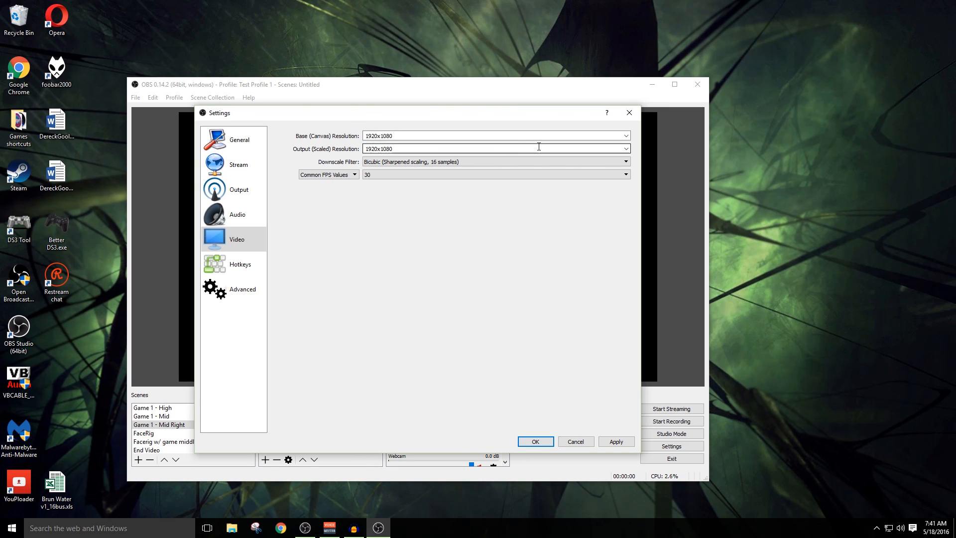
pyautogui.click(627, 150)
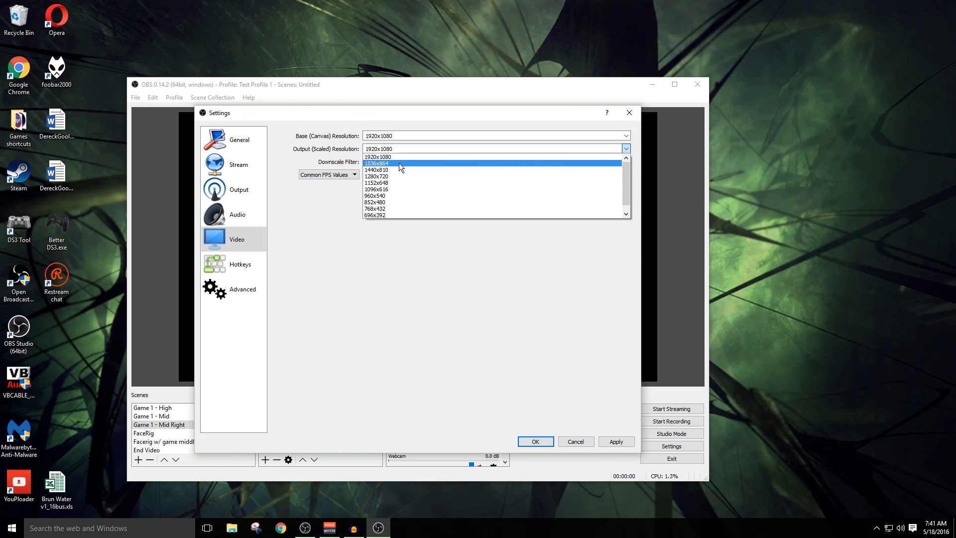
pyautogui.click(398, 177)
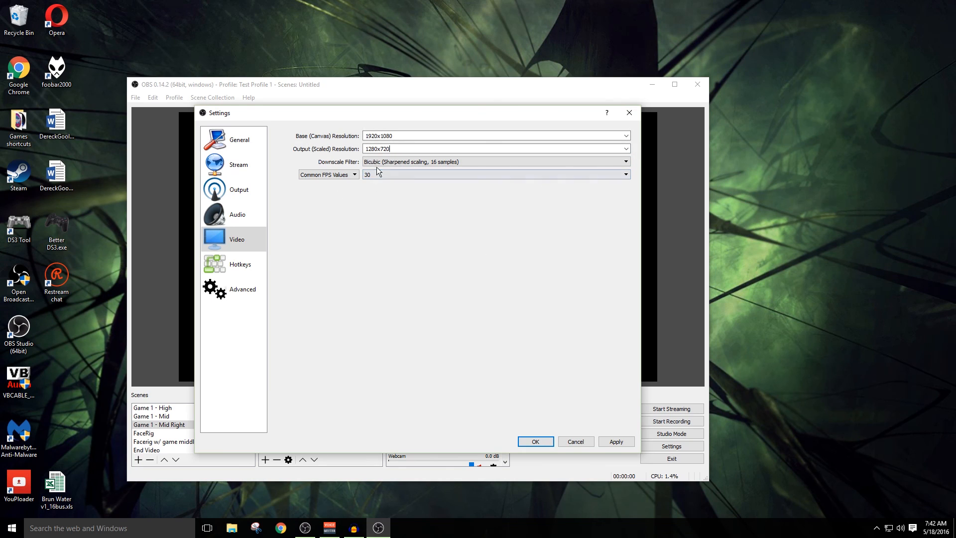
# Set the downscale filter to Lanczos (Sharpened scaling, 32 samples) and the common FPS value to 60
pyautogui.click(492, 162)
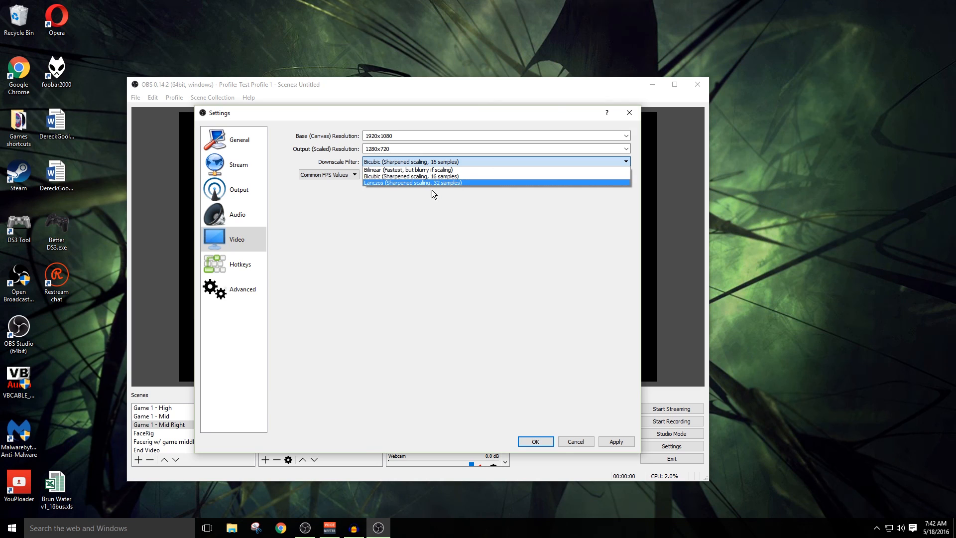
pyautogui.click(471, 183)
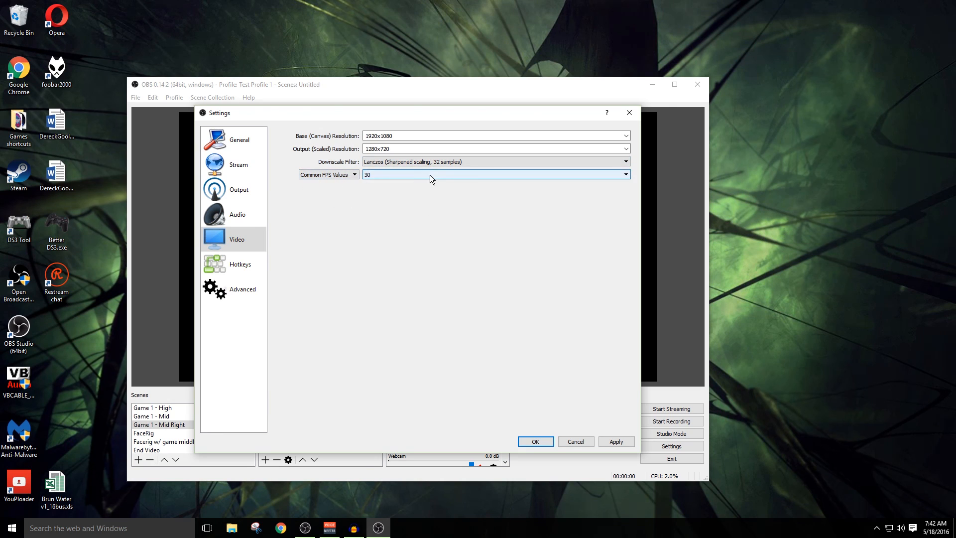
pyautogui.click(625, 174)
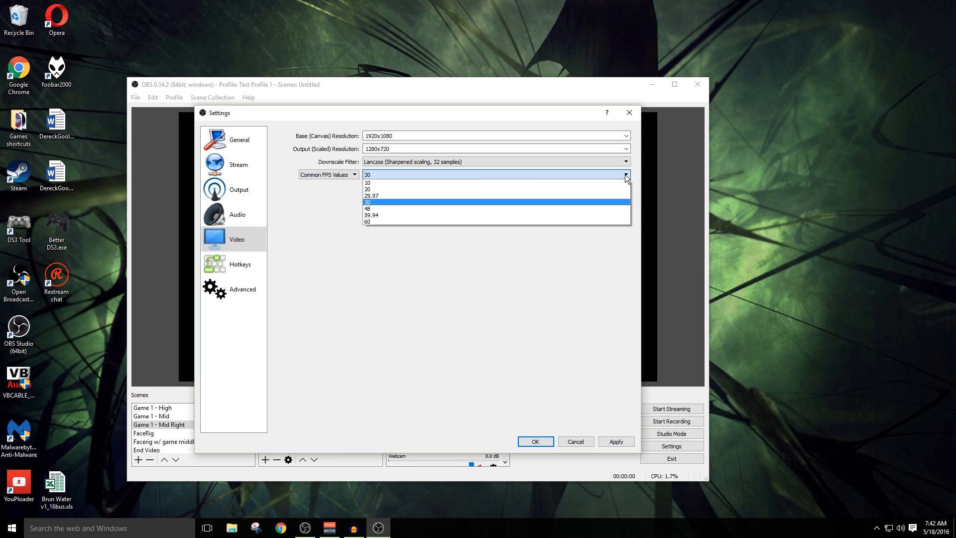
pyautogui.click(389, 222)
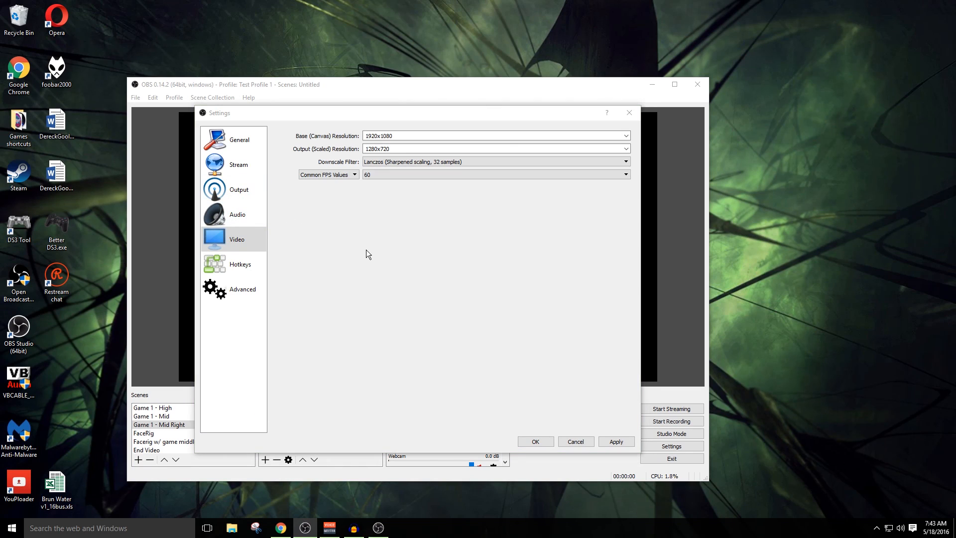
# In the stream settings, review the available services, keep Twitch, and choose the US West: San Francisco, CA server
pyautogui.click(233, 162)
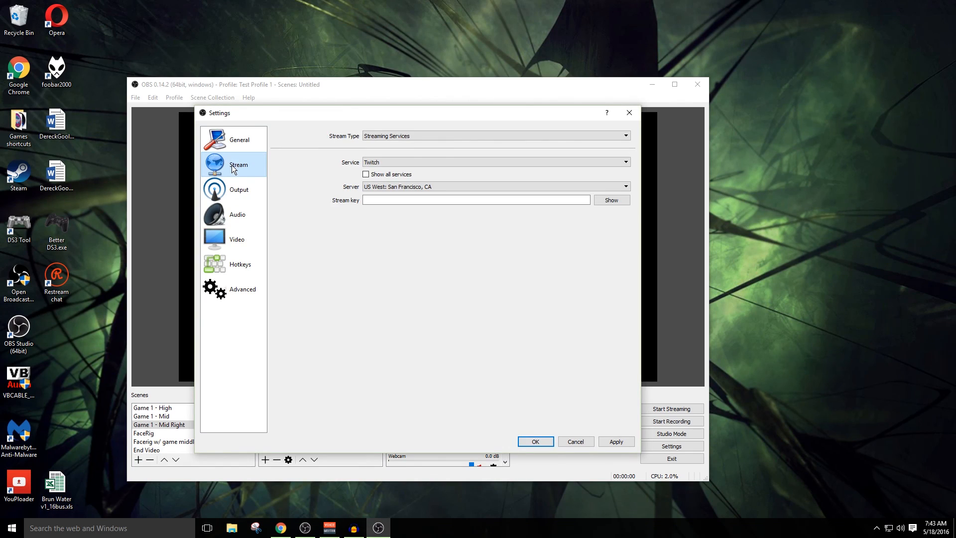
pyautogui.click(393, 162)
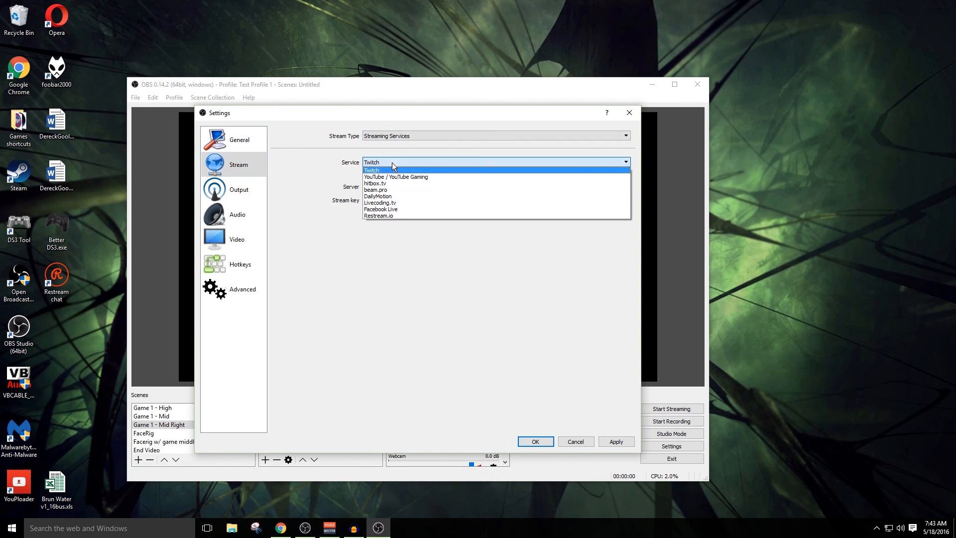
pyautogui.click(446, 230)
pyautogui.click(457, 199)
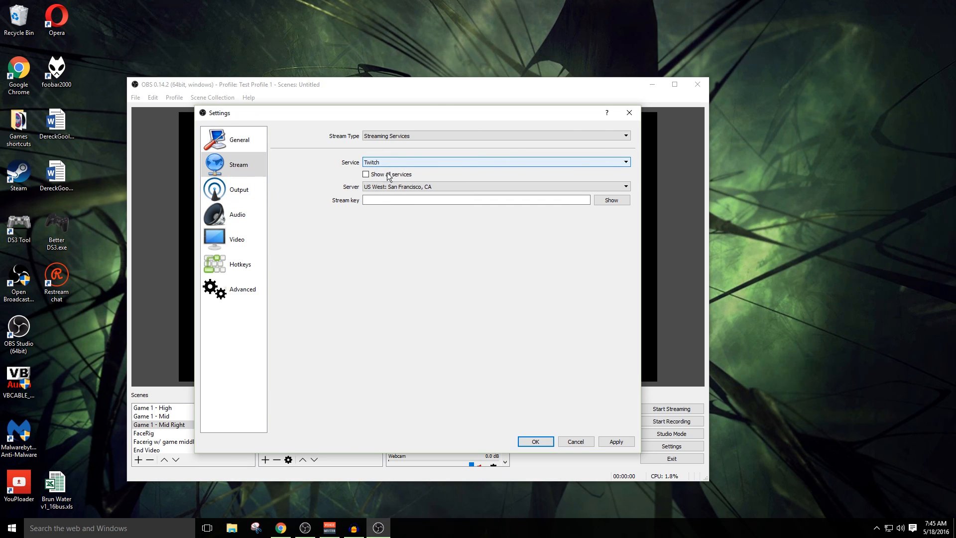
pyautogui.click(412, 188)
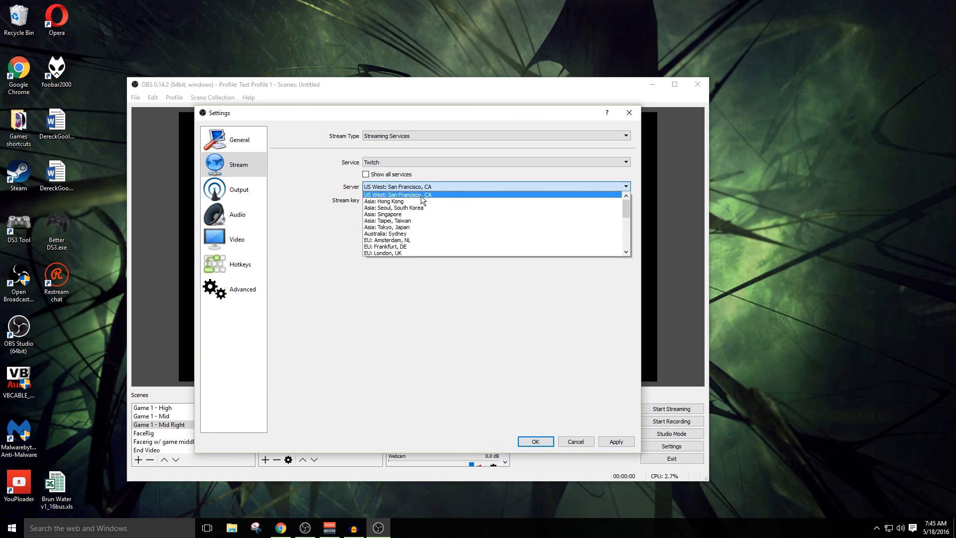
pyautogui.click(424, 194)
# Paste the stream key for the Twitch service
pyautogui.click(410, 200)
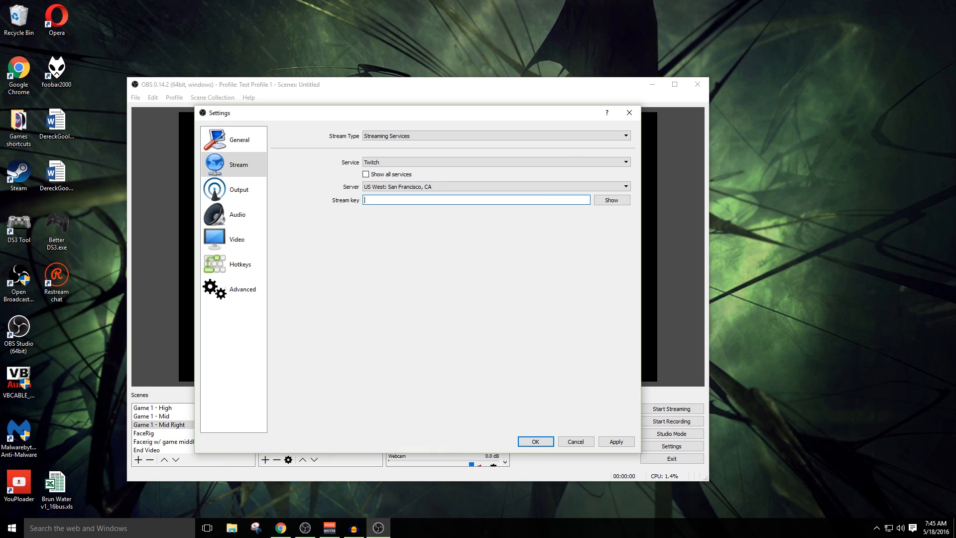
pyautogui.click(402, 199)
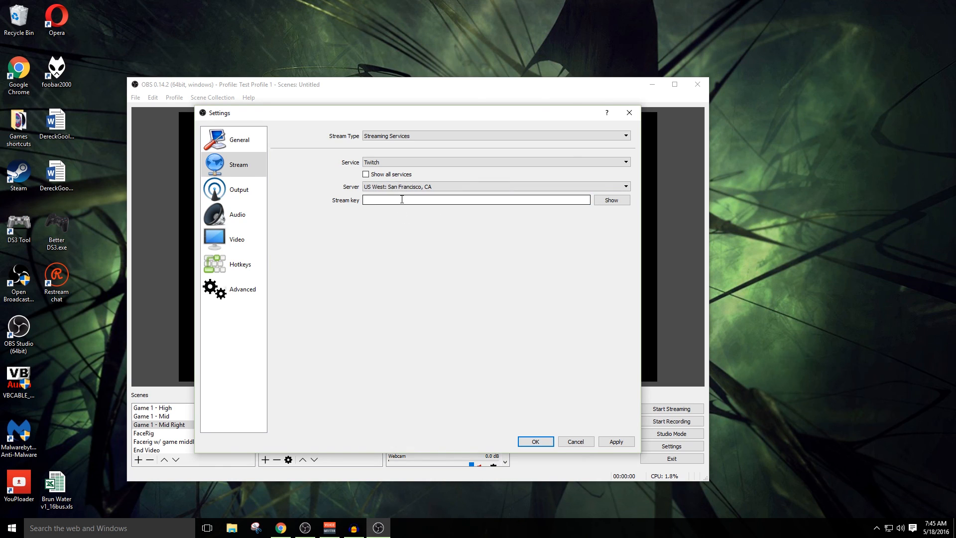
pyautogui.hotkey('ctrl', 'v')
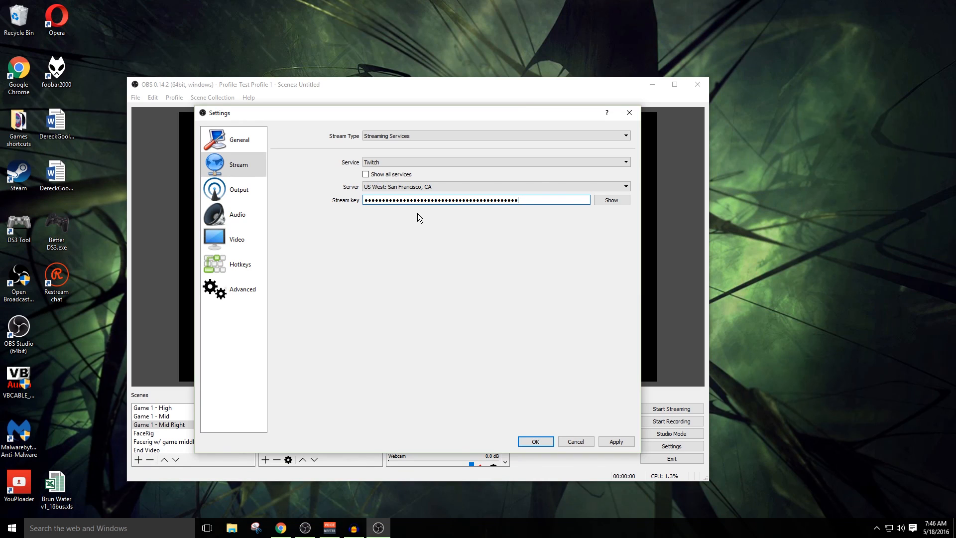
# Switch the stream type to Custom Streaming Server to view its fields, and return it to Streaming Services
pyautogui.click(404, 163)
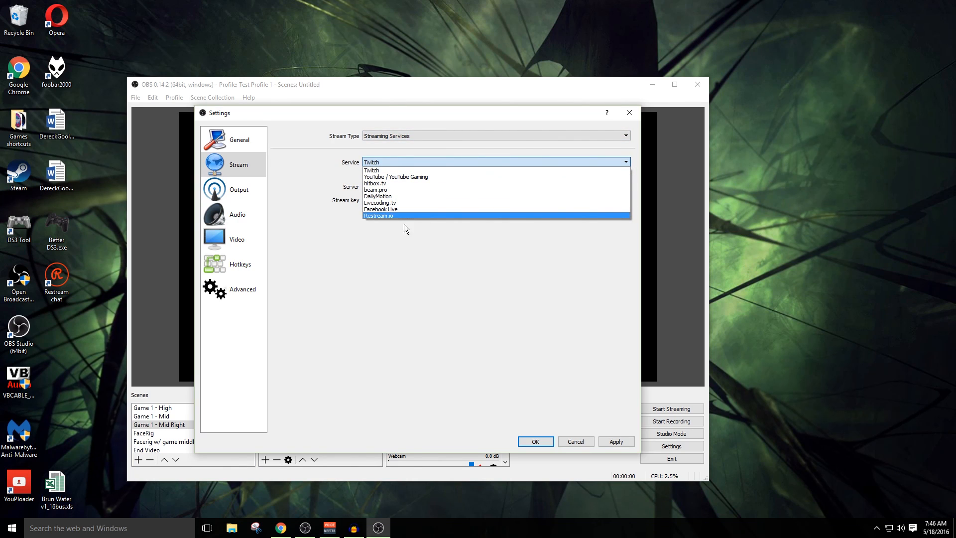
pyautogui.click(384, 137)
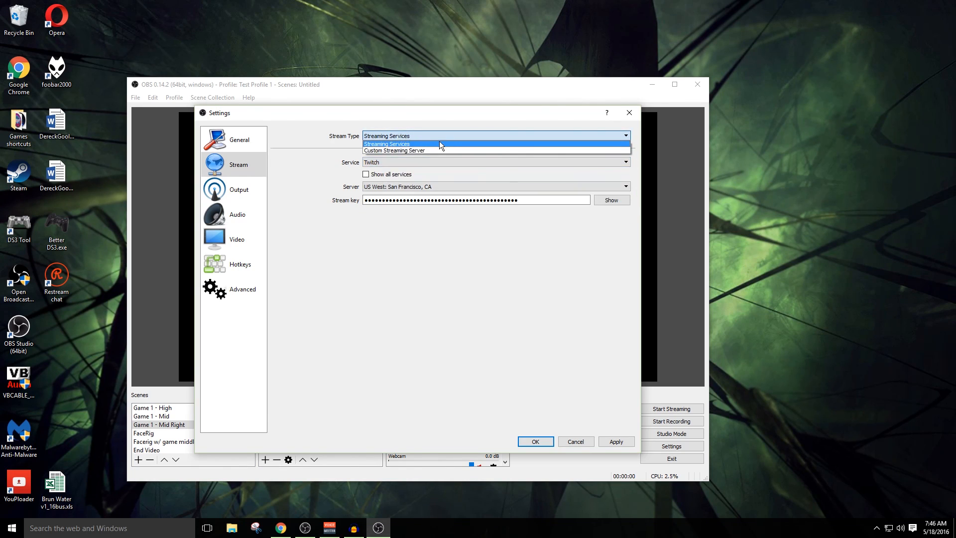
pyautogui.click(444, 150)
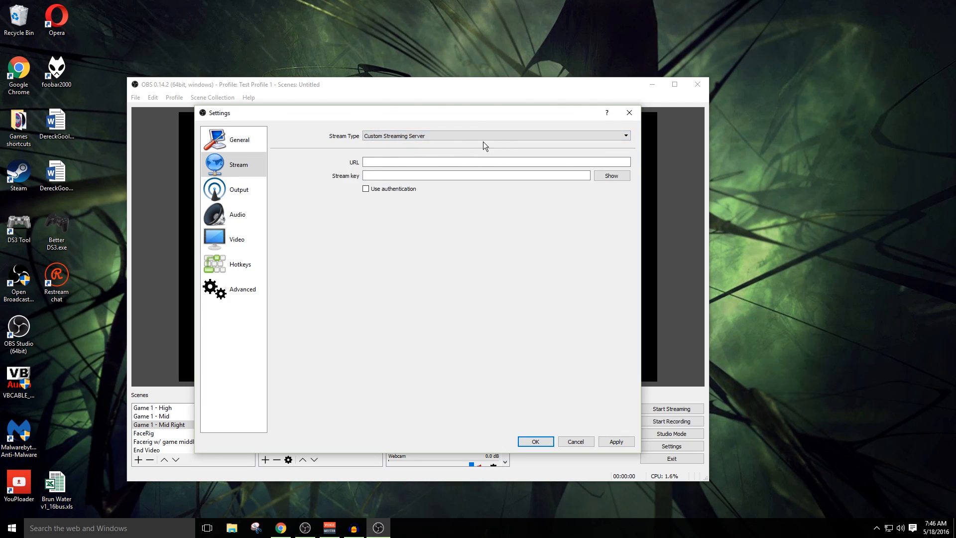
pyautogui.click(380, 175)
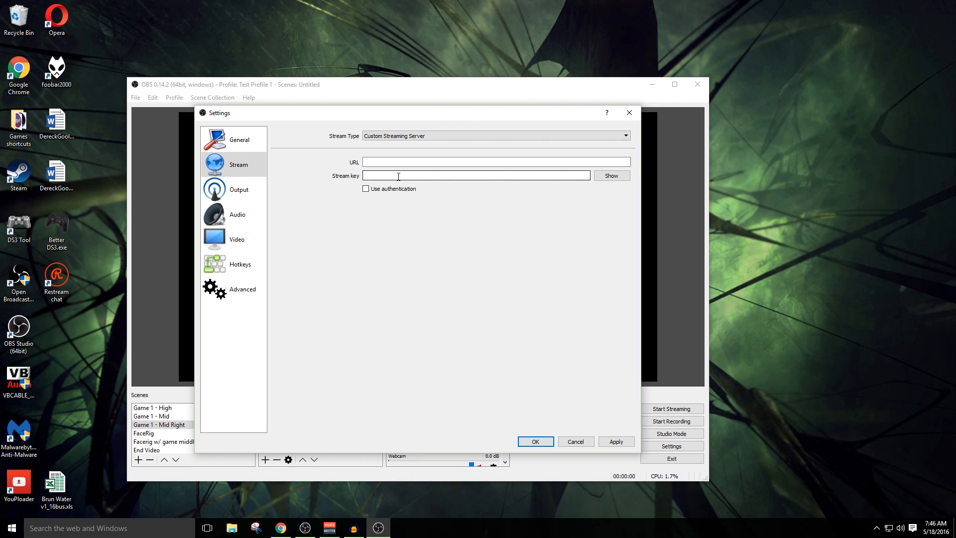
pyautogui.click(417, 137)
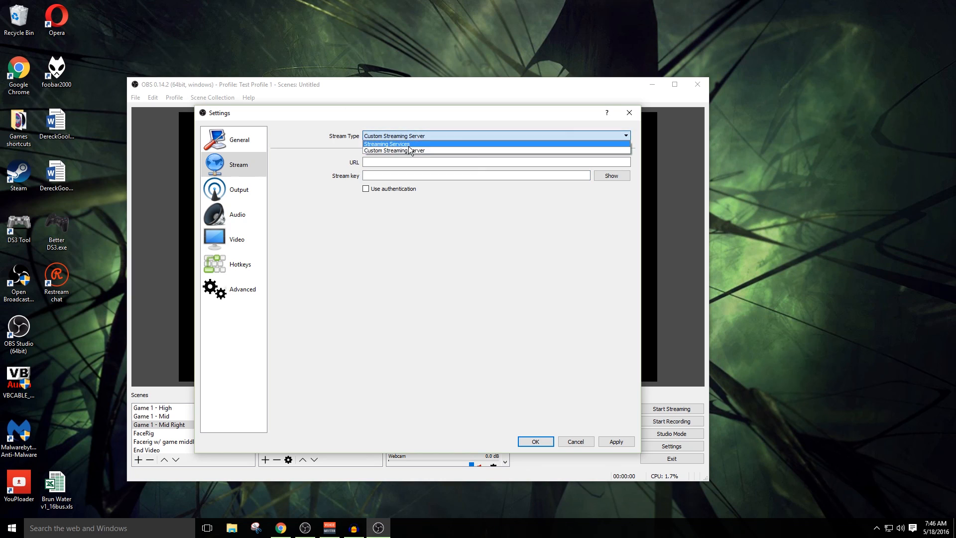
pyautogui.click(410, 147)
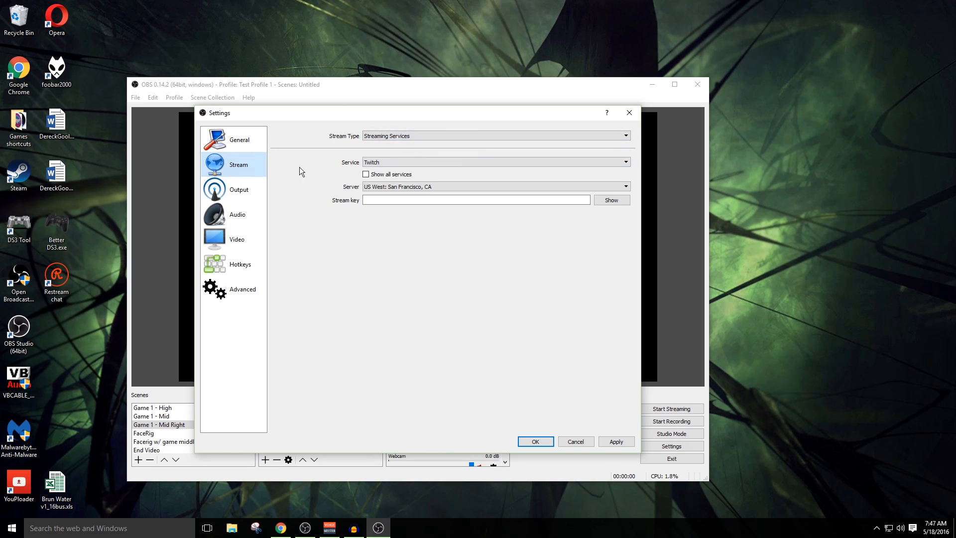
# In the output settings, set the output mode to Advanced and the streaming encoder to x264
pyautogui.click(244, 191)
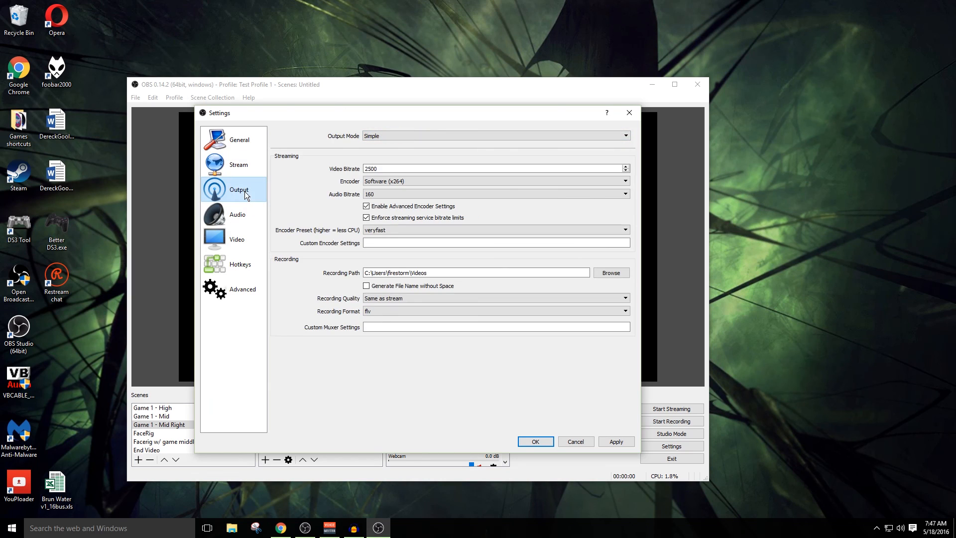
pyautogui.click(384, 133)
pyautogui.click(386, 148)
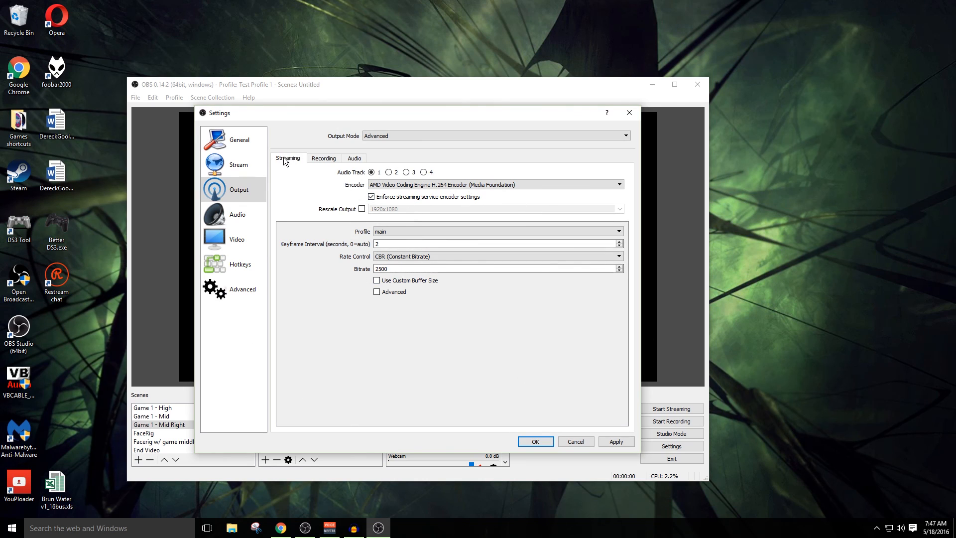
pyautogui.click(401, 184)
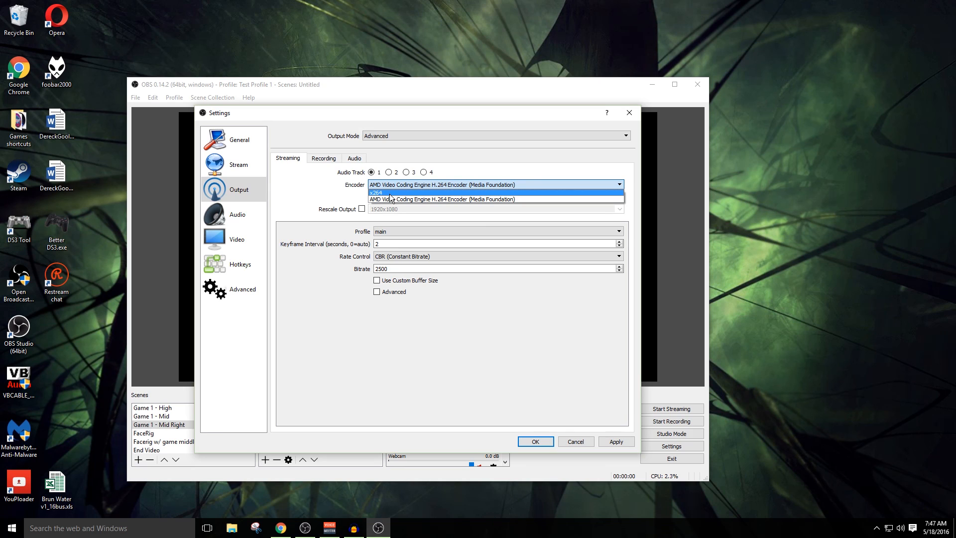
pyautogui.click(391, 193)
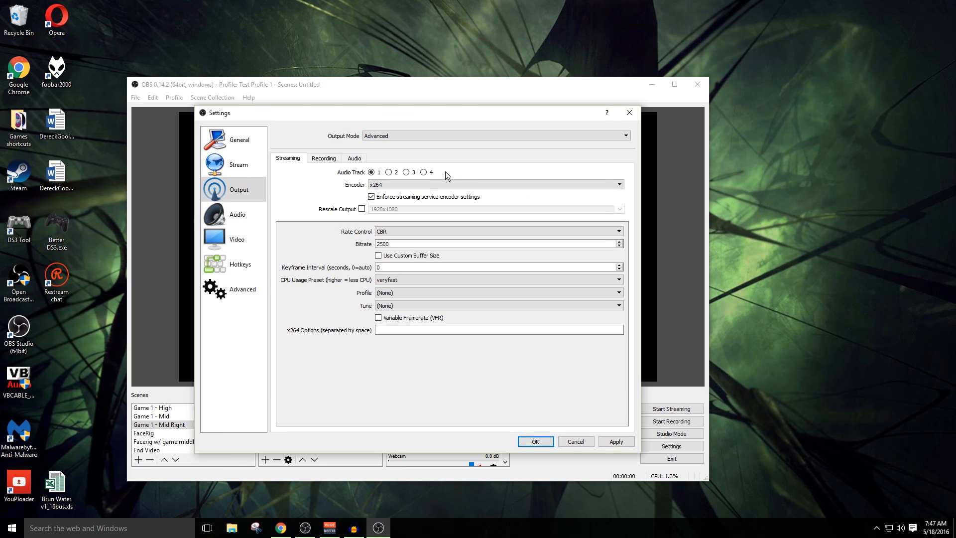
# Compare the options of the two streaming encoders, and set the encoder to AMD Video Coding Engine H.264 Encoder (Media Foundation)
pyautogui.click(382, 184)
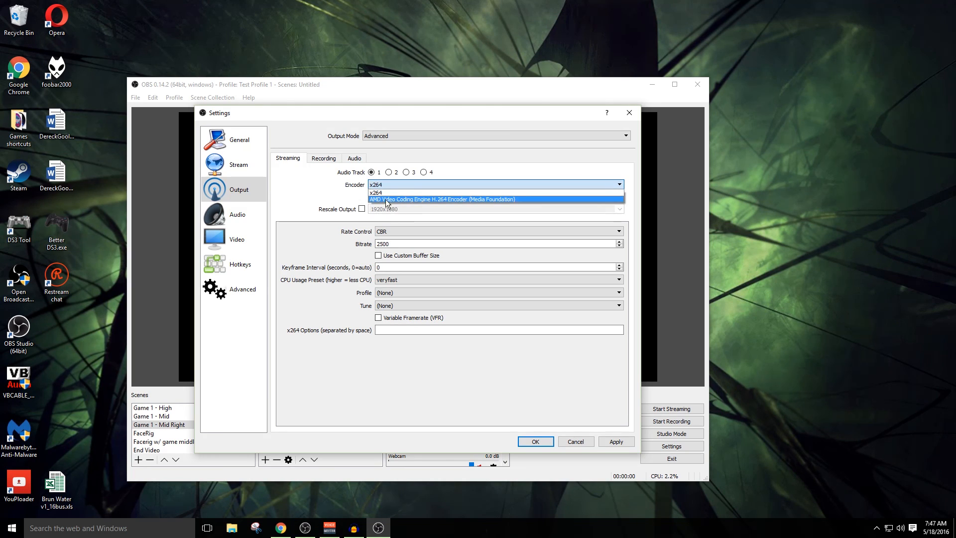
pyautogui.click(483, 199)
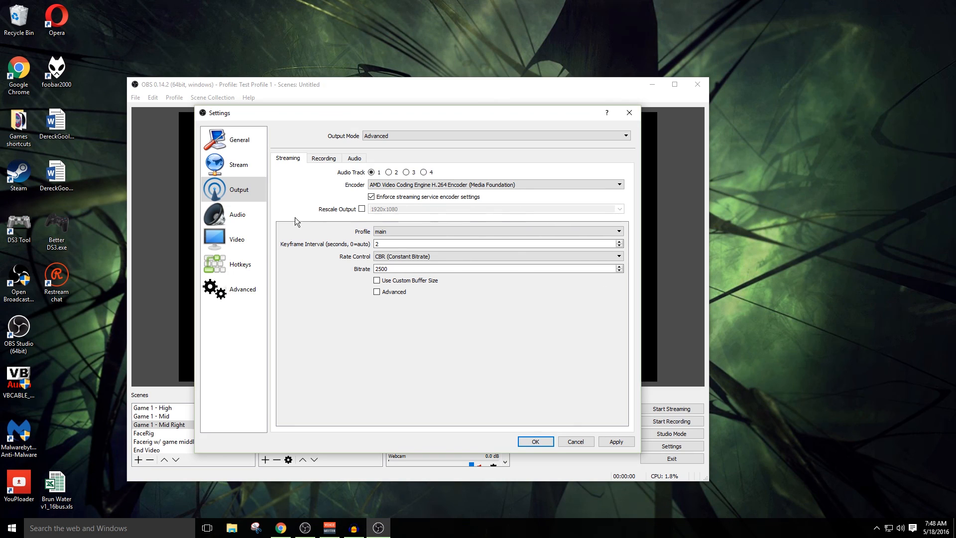
pyautogui.click(510, 187)
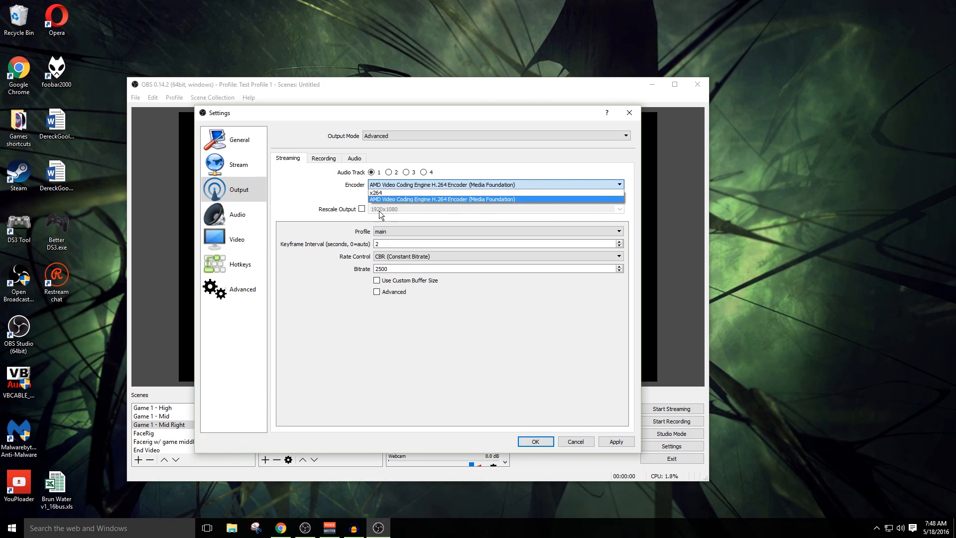
pyautogui.click(312, 187)
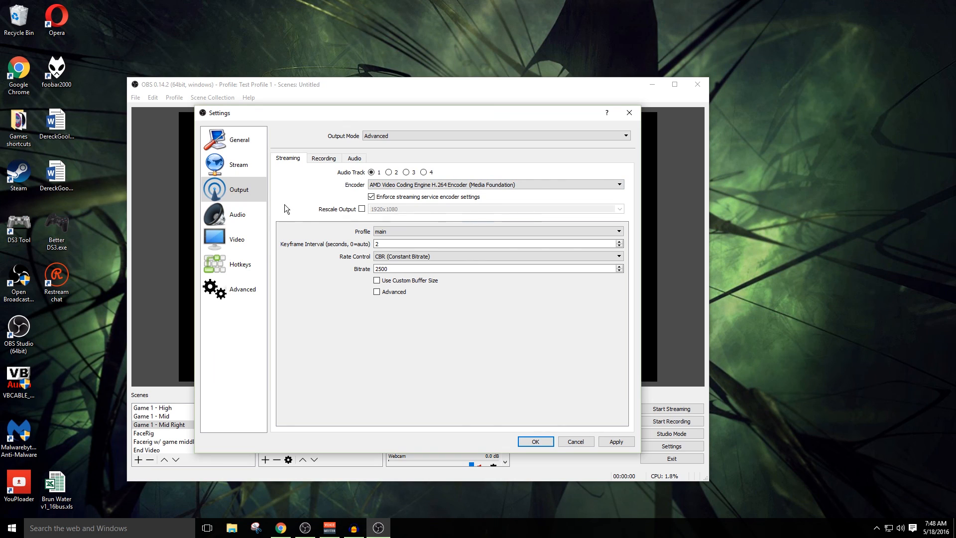
pyautogui.click(439, 185)
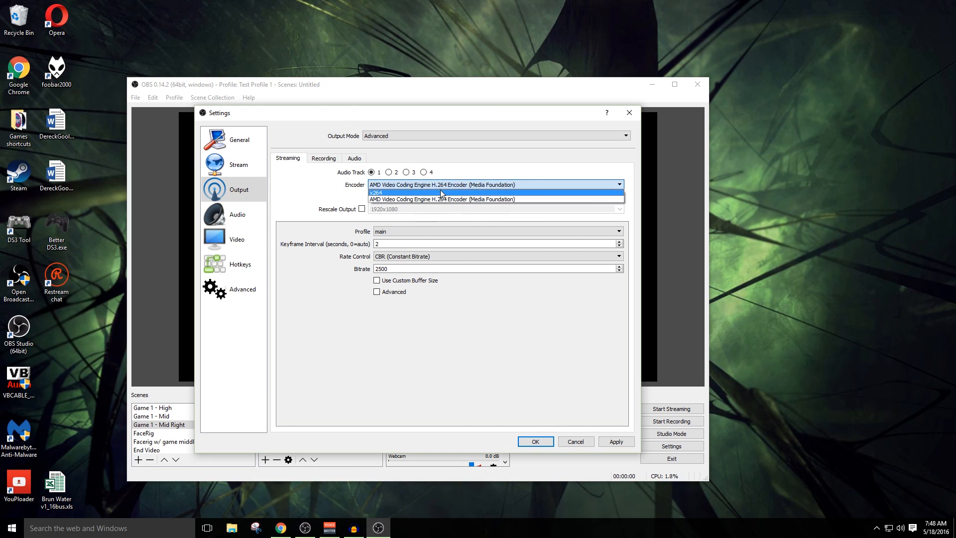
pyautogui.click(440, 195)
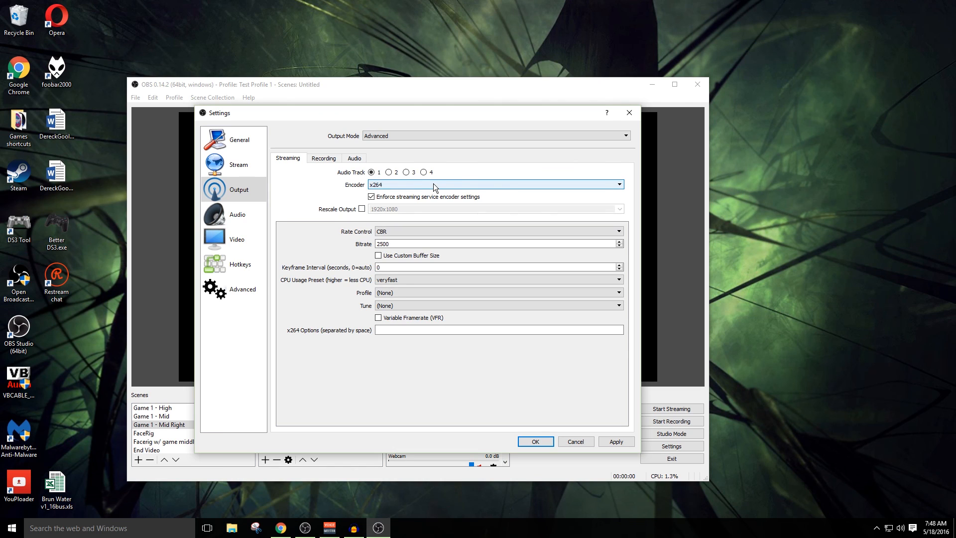
pyautogui.click(425, 185)
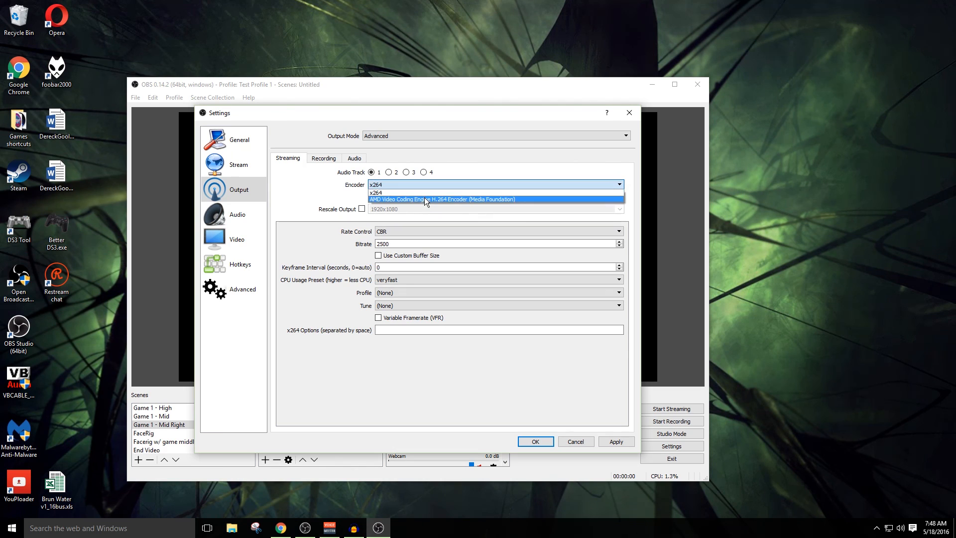
pyautogui.click(425, 198)
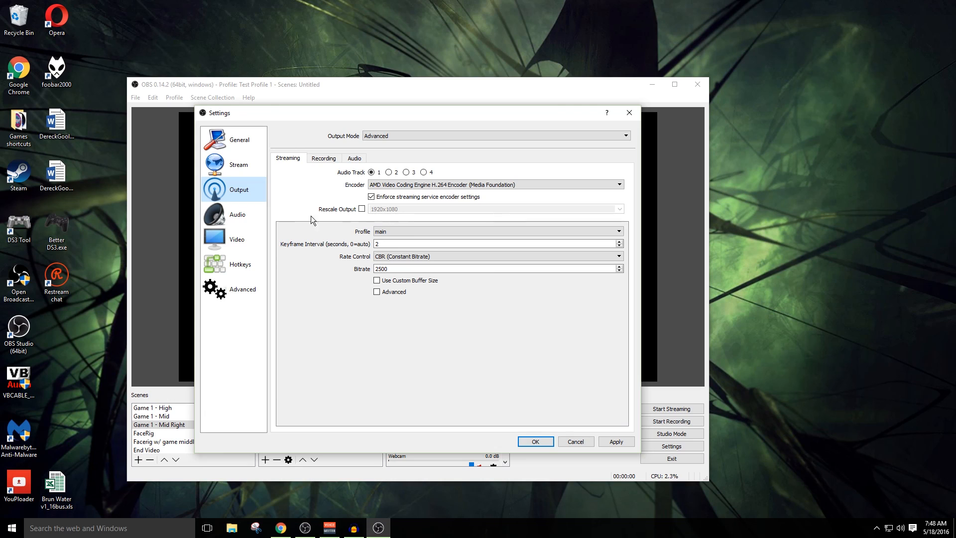
# Check the output resolution and FPS in the video settings, and review the streaming bitrate in the output settings
pyautogui.click(238, 240)
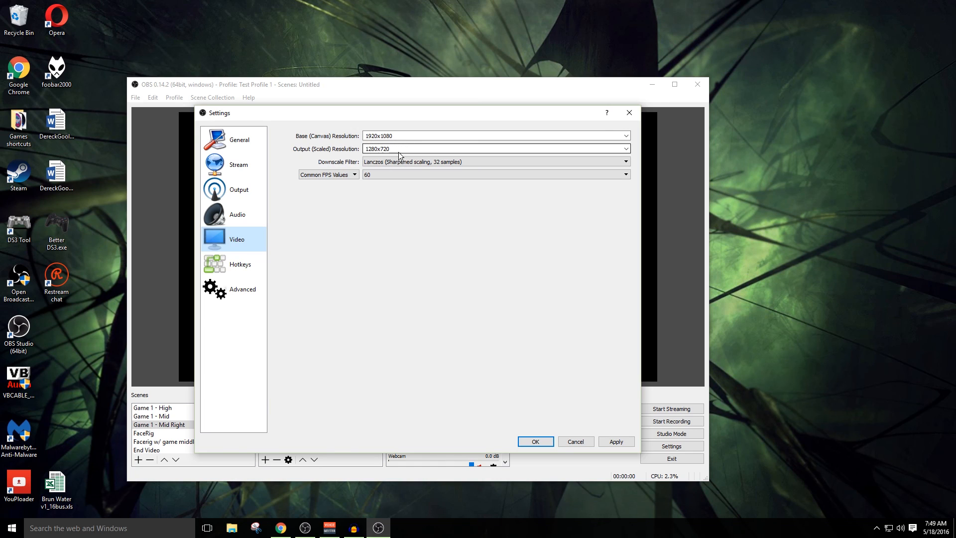
pyautogui.click(255, 188)
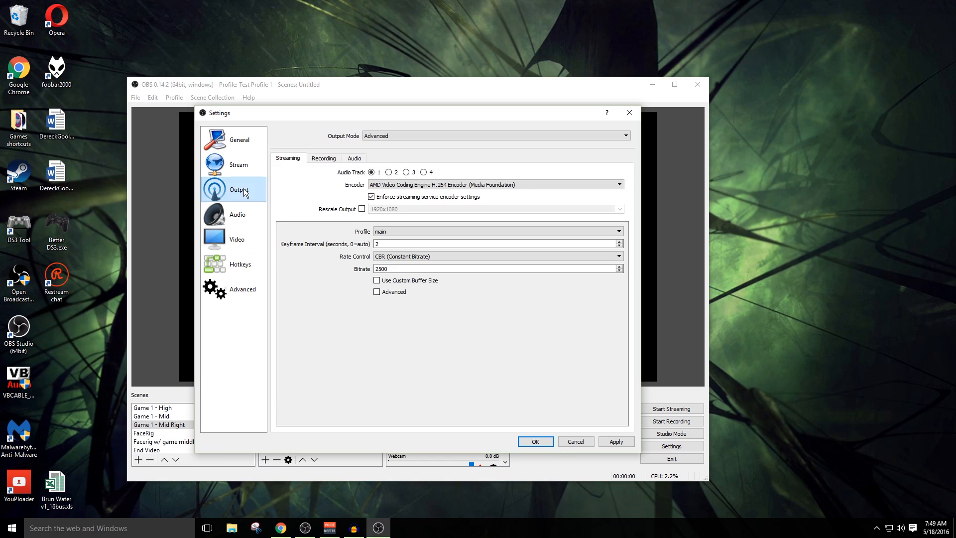
pyautogui.click(405, 269)
pyautogui.moveTo(399, 269); pyautogui.dragTo(360, 258)
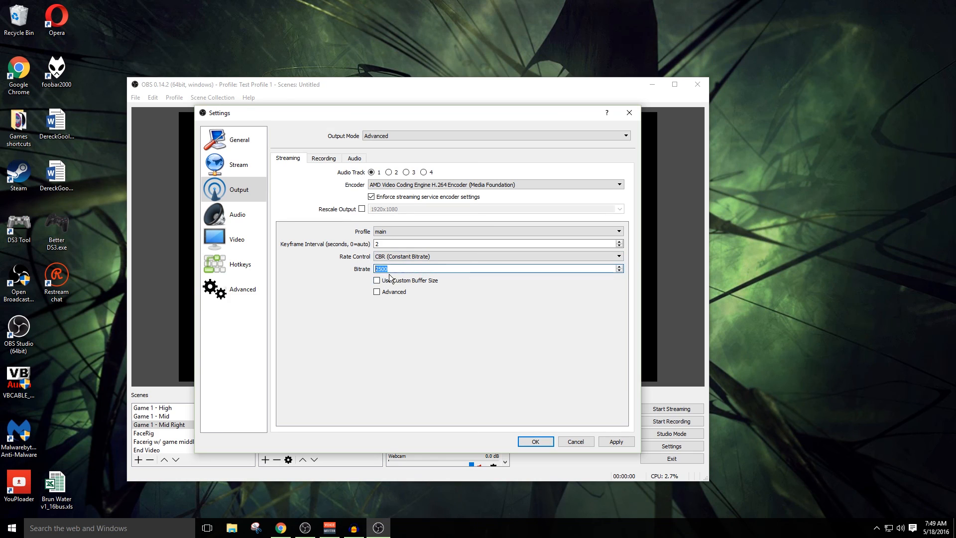
pyautogui.click(385, 271)
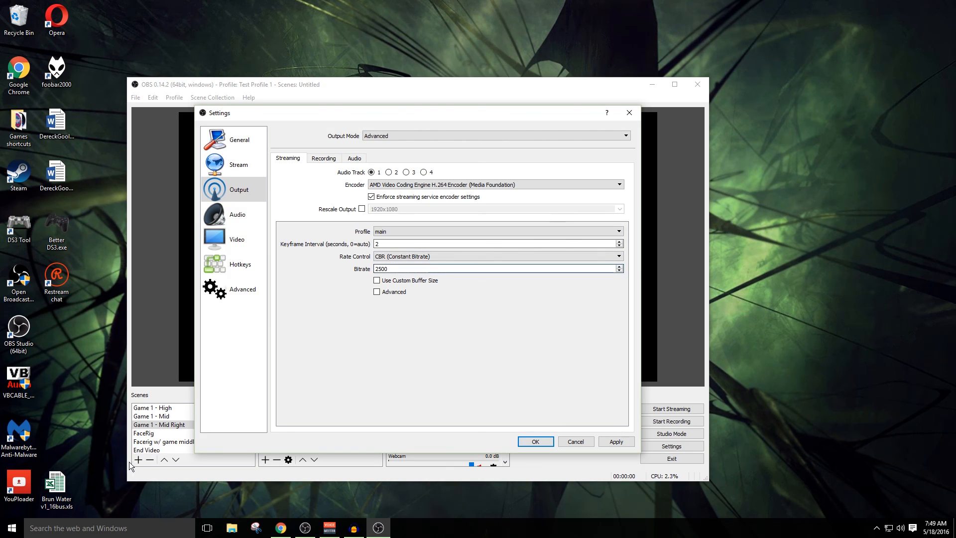
# Switch to a new Chrome window, open speedtest.net and allow its Flash content to run
pyautogui.rightClick(281, 528)
pyautogui.click(257, 474)
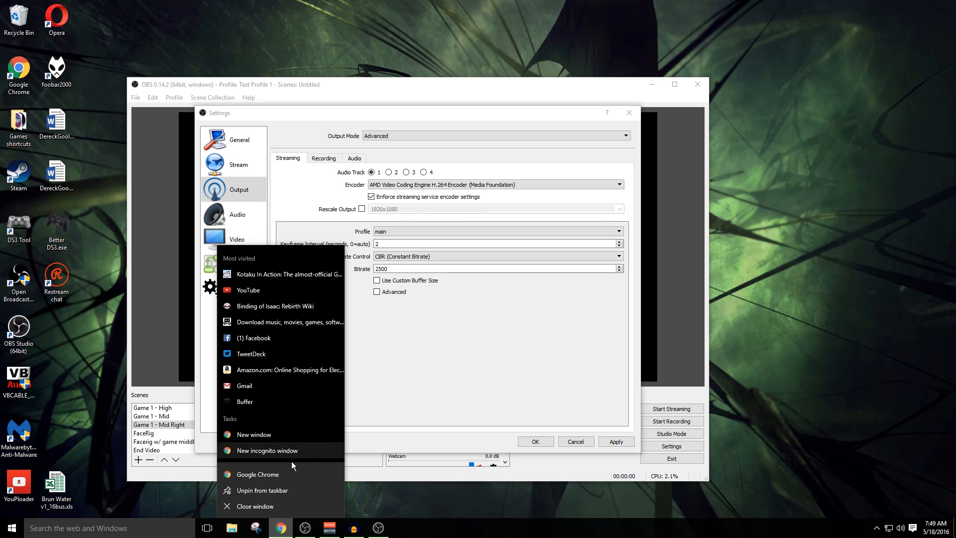
pyautogui.click(282, 433)
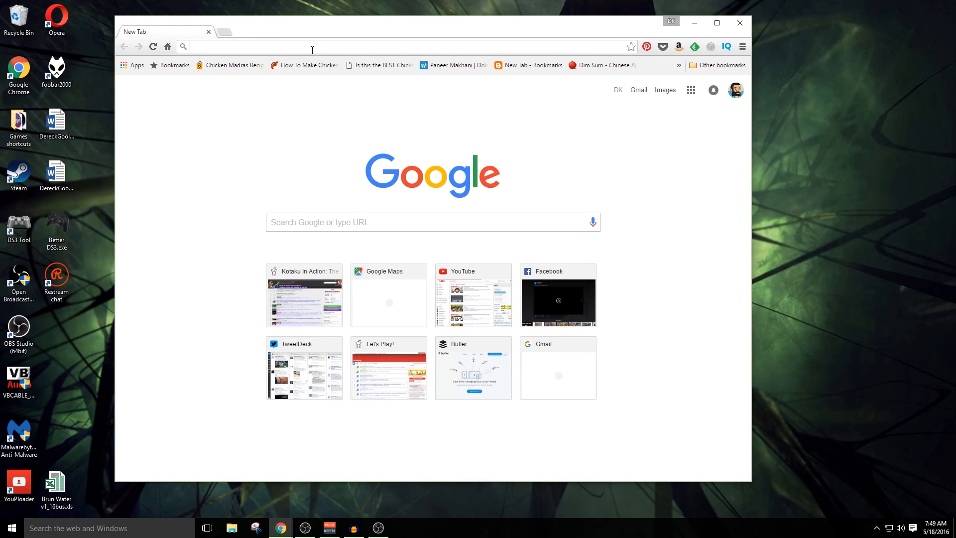
pyautogui.write('speedtest.net')
pyautogui.press('Return')
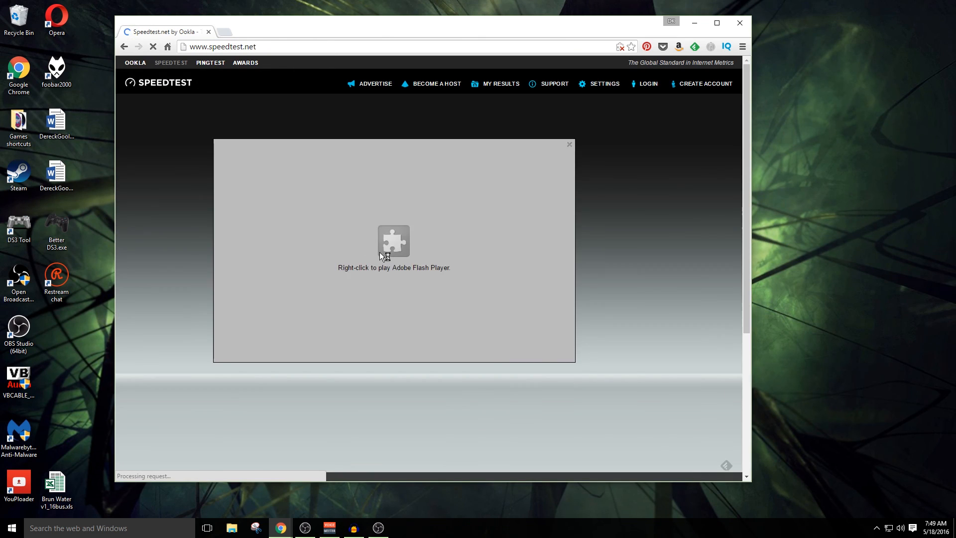
pyautogui.rightClick(379, 252)
pyautogui.click(412, 276)
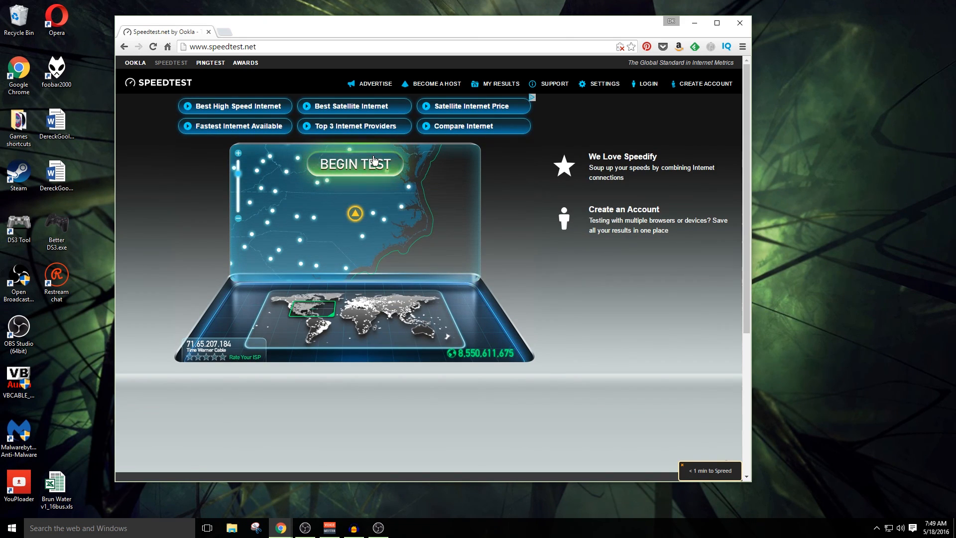
# Run the internet speed test and check the upload speed
pyautogui.click(355, 164)
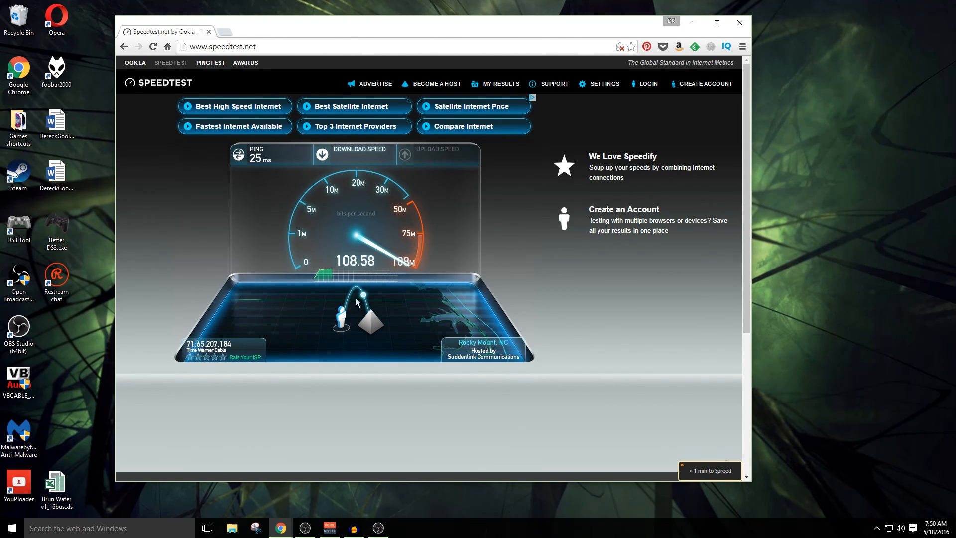
pyautogui.click(380, 529)
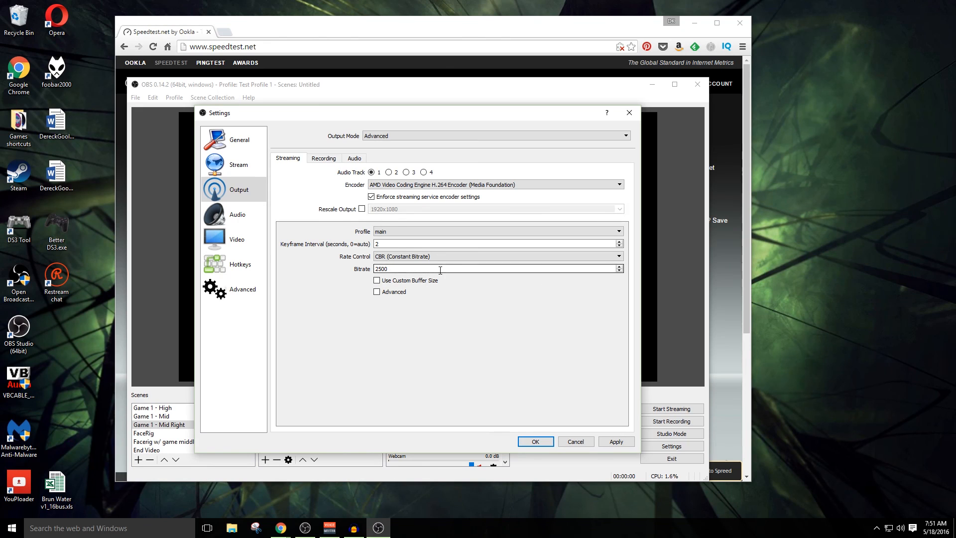
pyautogui.click(465, 31)
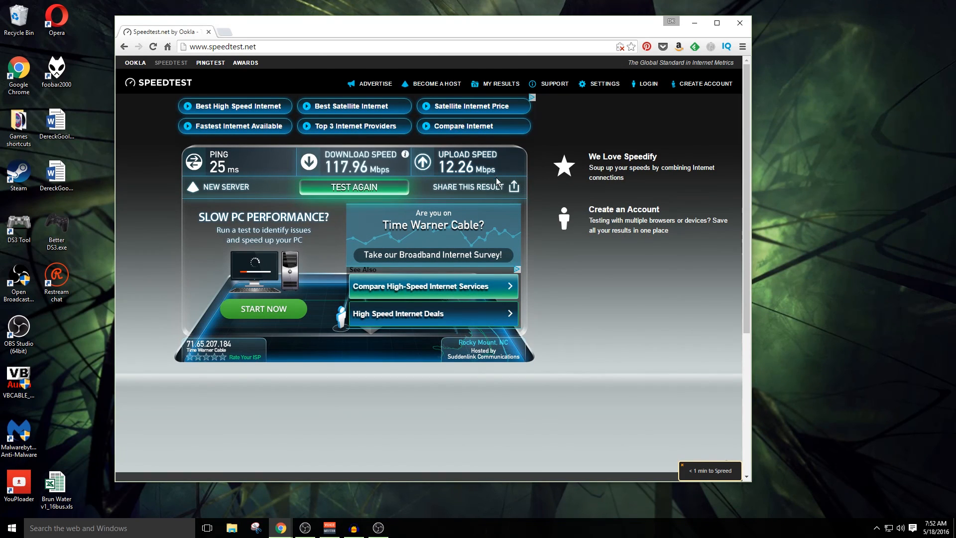
# Open Calculator and multiply the 12.26 Mbps upload speed by 1000 to convert it to kbps
pyautogui.press('super')
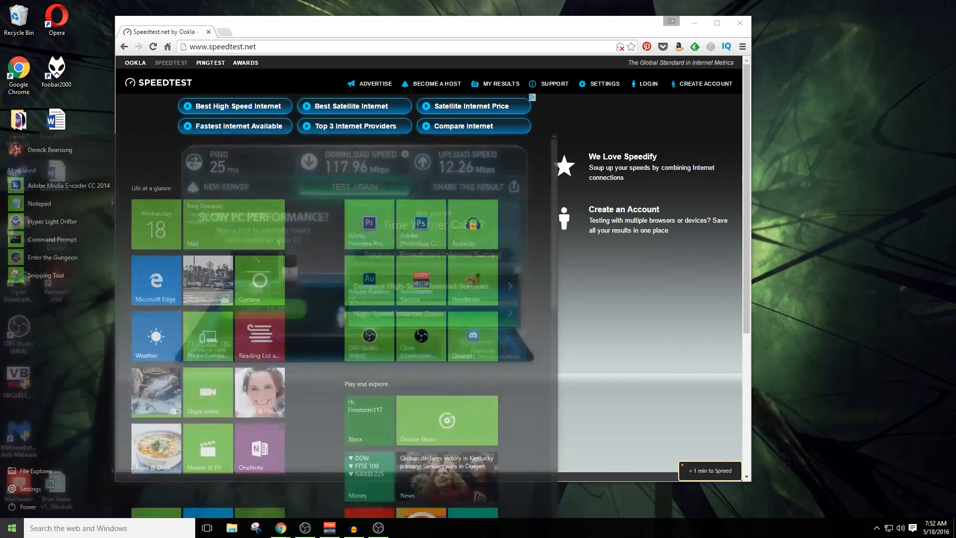
pyautogui.write('calc')
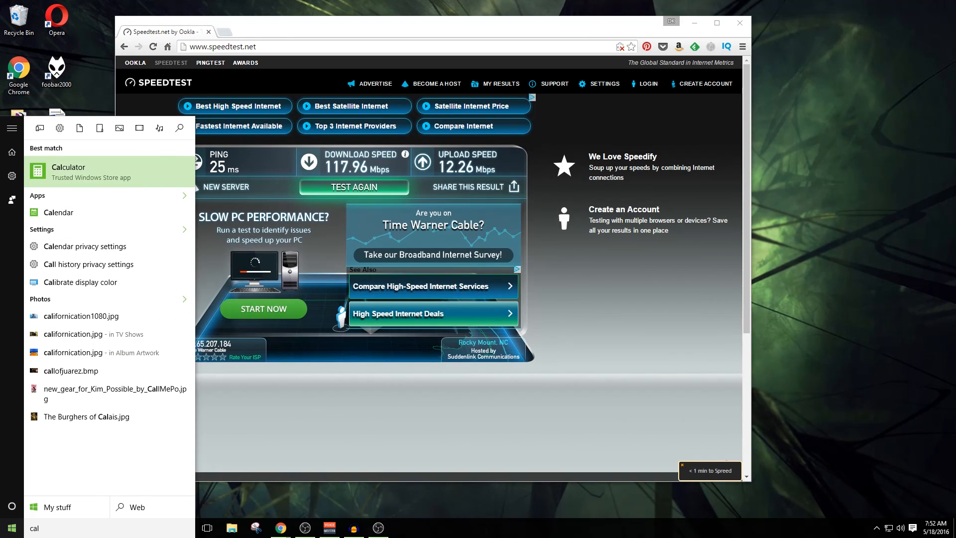
pyautogui.press('Return')
pyautogui.write('12.26')
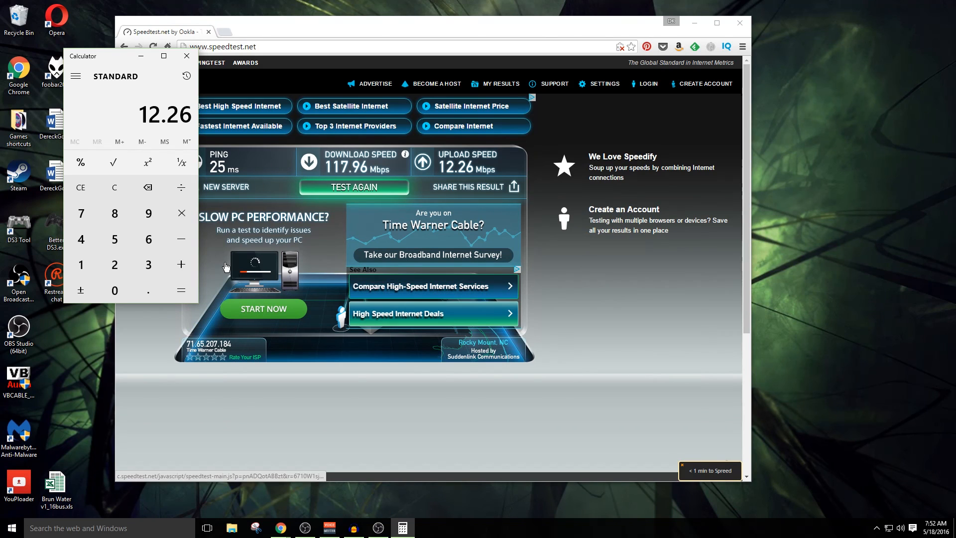
pyautogui.click(180, 215)
pyautogui.write('1000')
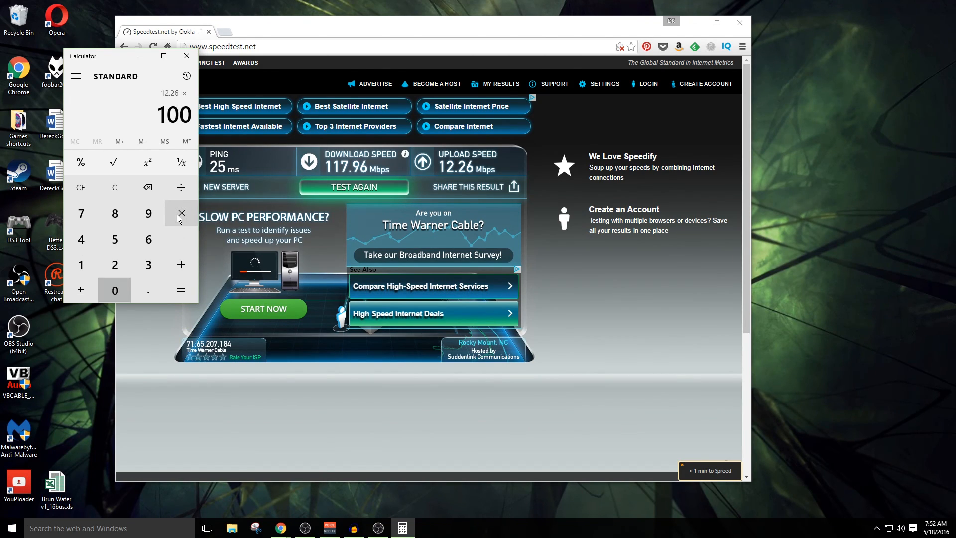
pyautogui.press('Return')
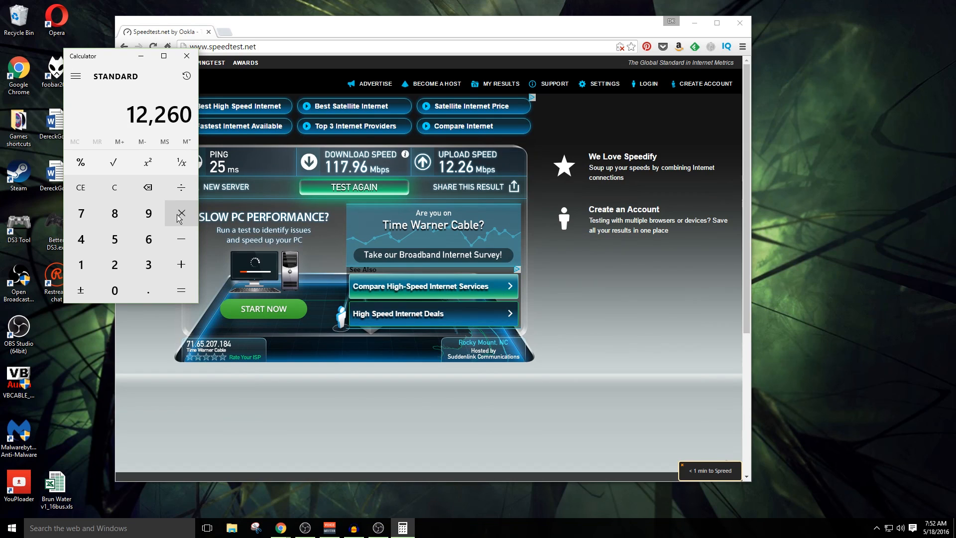
# Multiply the converted upload speed by 0.8 to find the usable bitrate, and close Calculator
pyautogui.click(181, 219)
pyautogui.write('0.8')
pyautogui.press('Return')
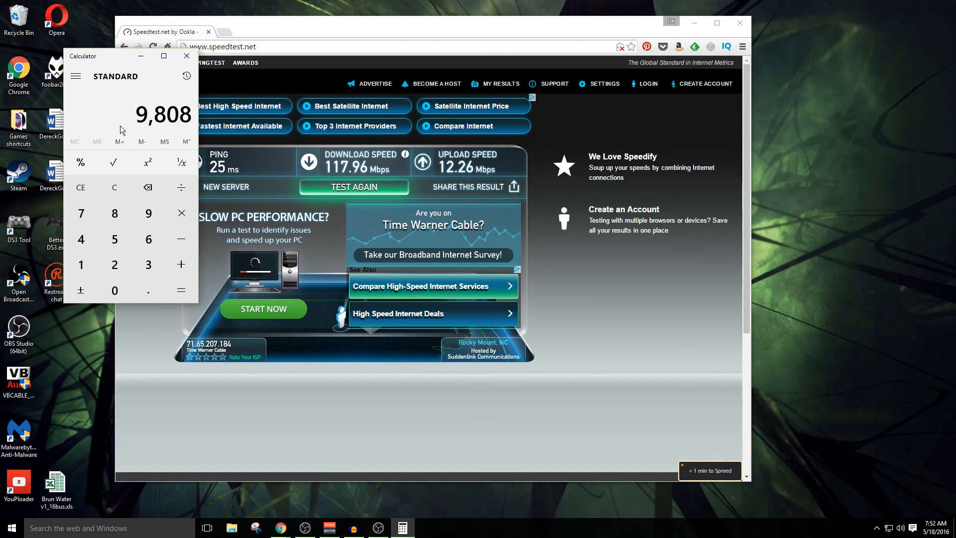
pyautogui.click(186, 56)
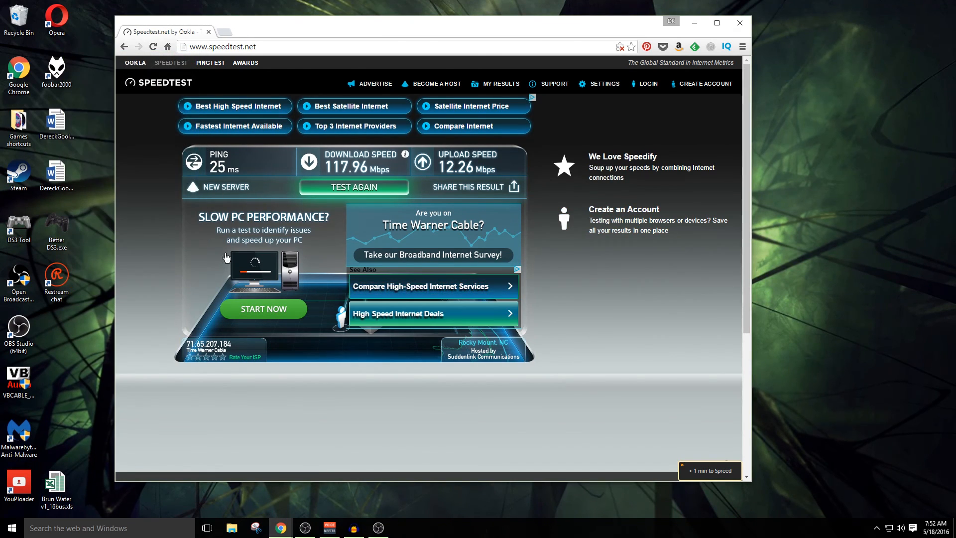
# Switch to OBS Studio, set the streaming bitrate to 3300, and enable the encoder's Advanced options with a Maximum QP of 20
pyautogui.click(378, 527)
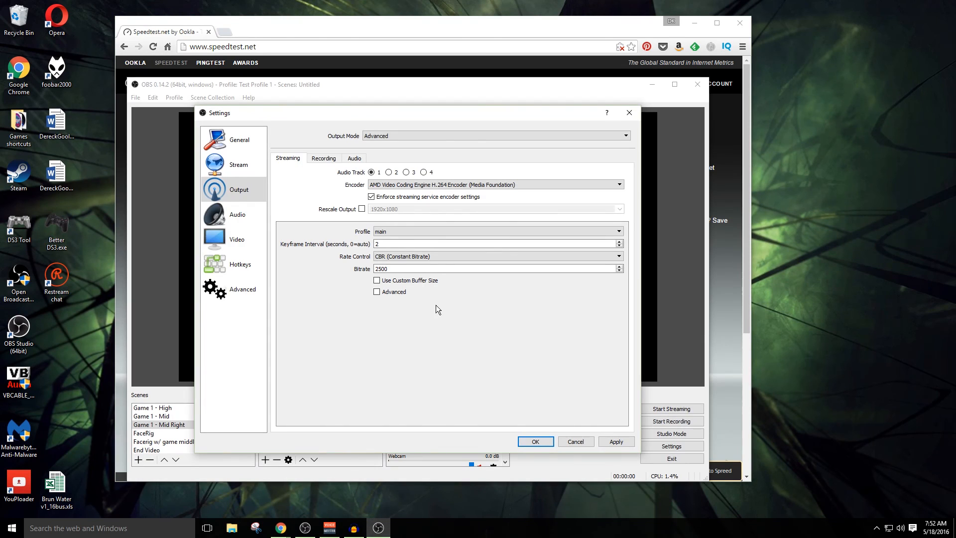
pyautogui.doubleClick(394, 269)
pyautogui.write('3300')
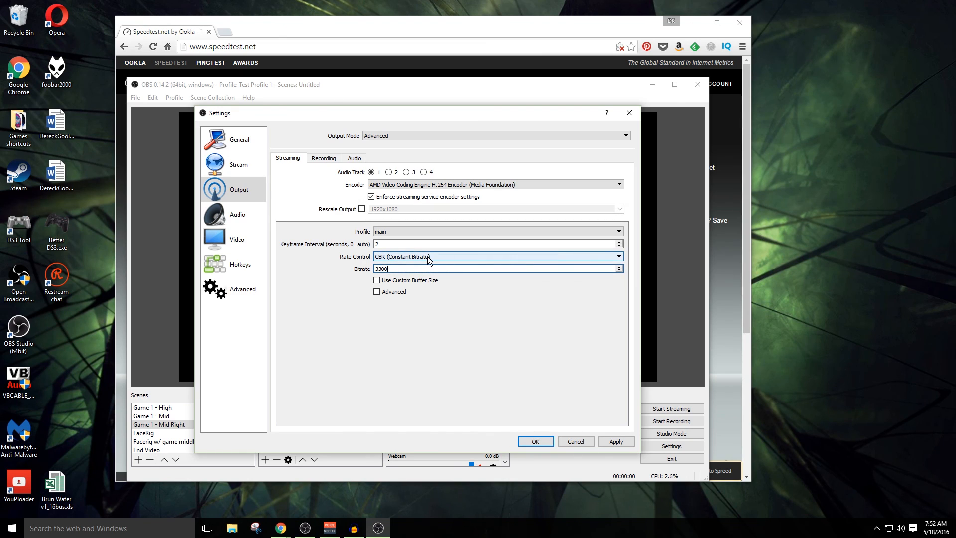
pyautogui.click(387, 293)
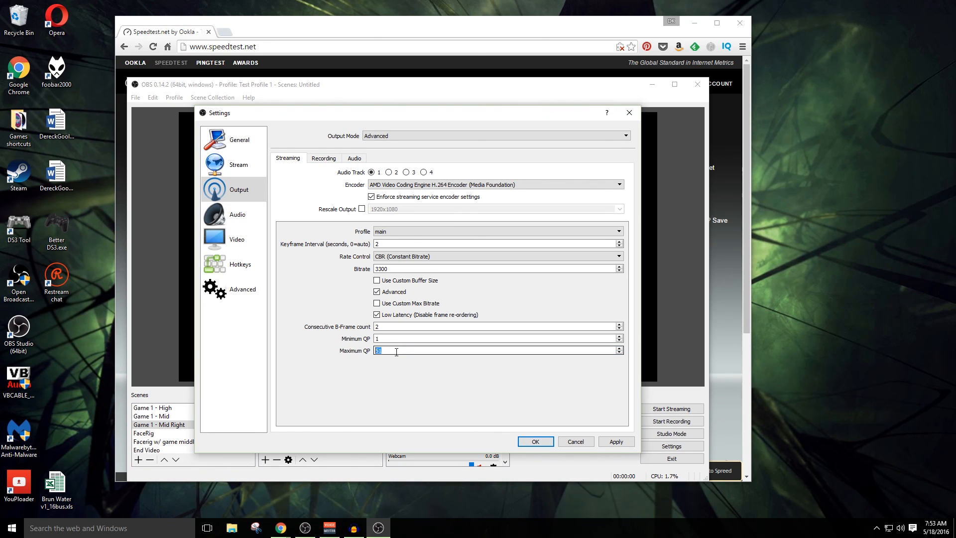
pyautogui.write('20')
# In the recording output settings, keep the Standard type and set the encoder to AMD Video Coding Engine H.264 Encoder (Media Foundation)
pyautogui.click(321, 159)
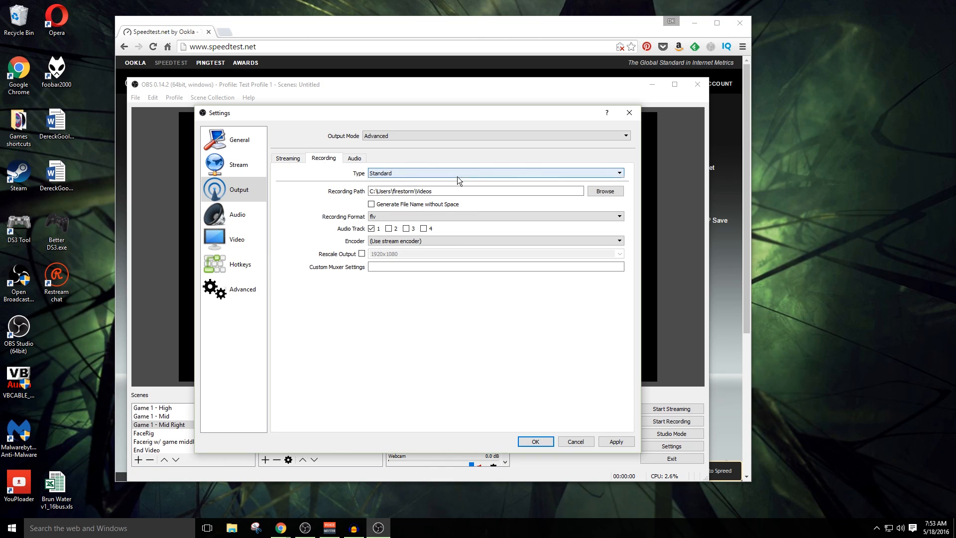
pyautogui.click(457, 176)
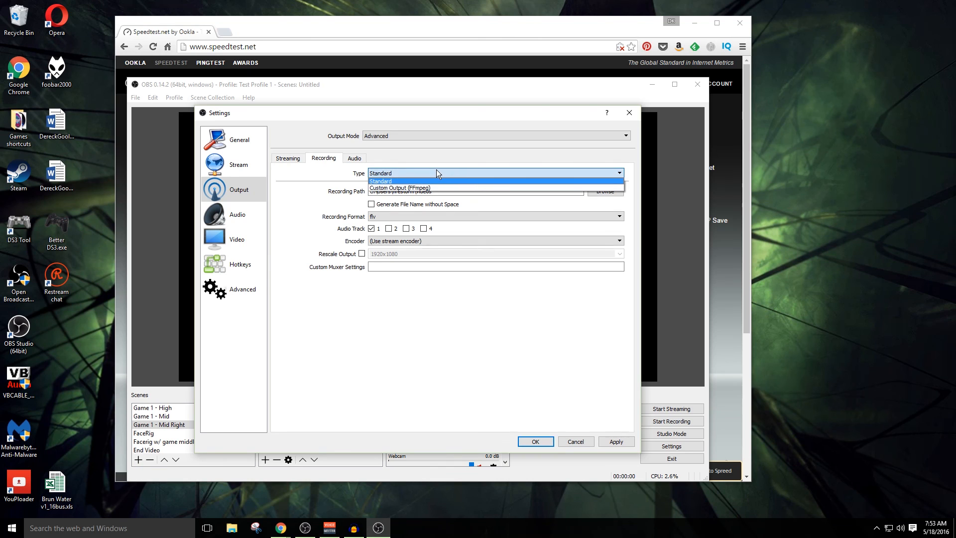
pyautogui.click(436, 171)
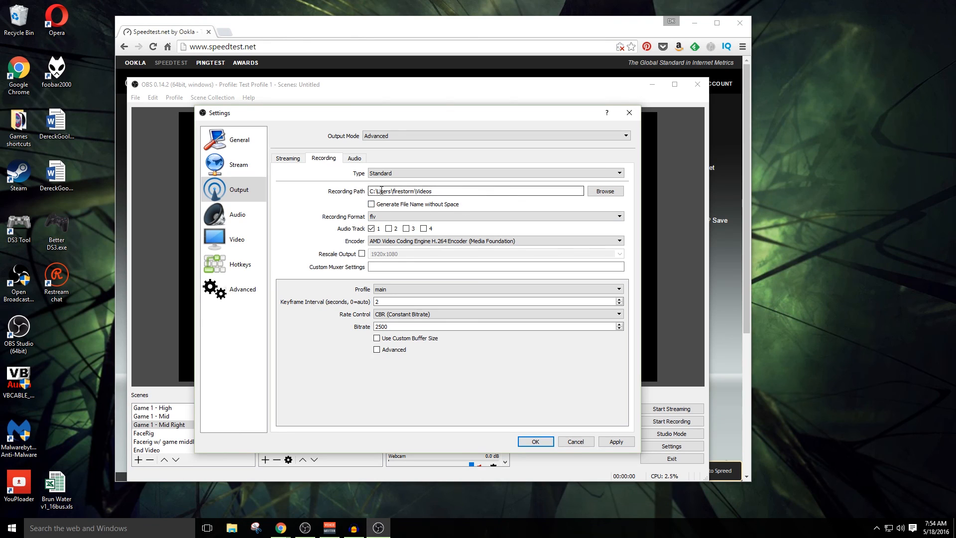
# Set the recording path to F:/My Projects/Youtube/Captures/Camera footage
pyautogui.click(605, 192)
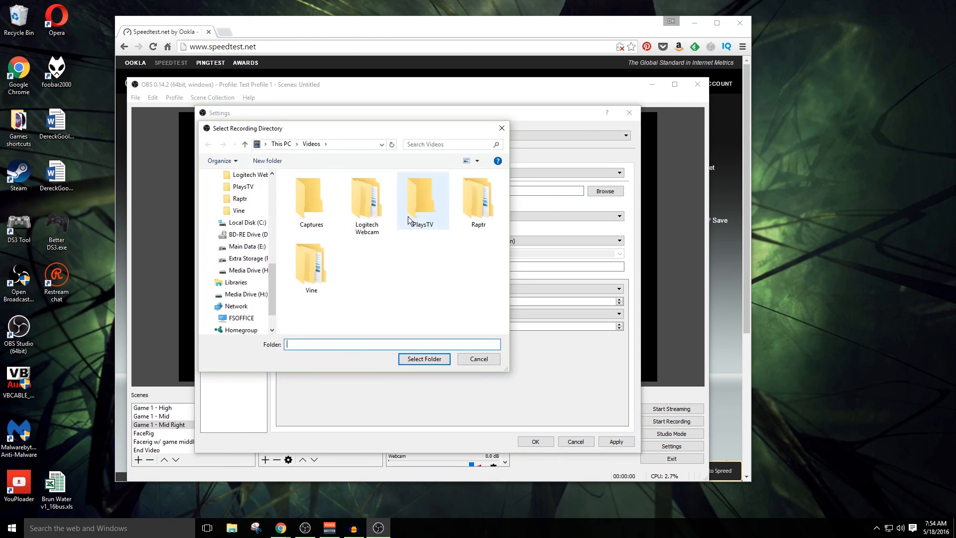
pyautogui.click(252, 260)
pyautogui.doubleClick(328, 201)
pyautogui.doubleClick(321, 190)
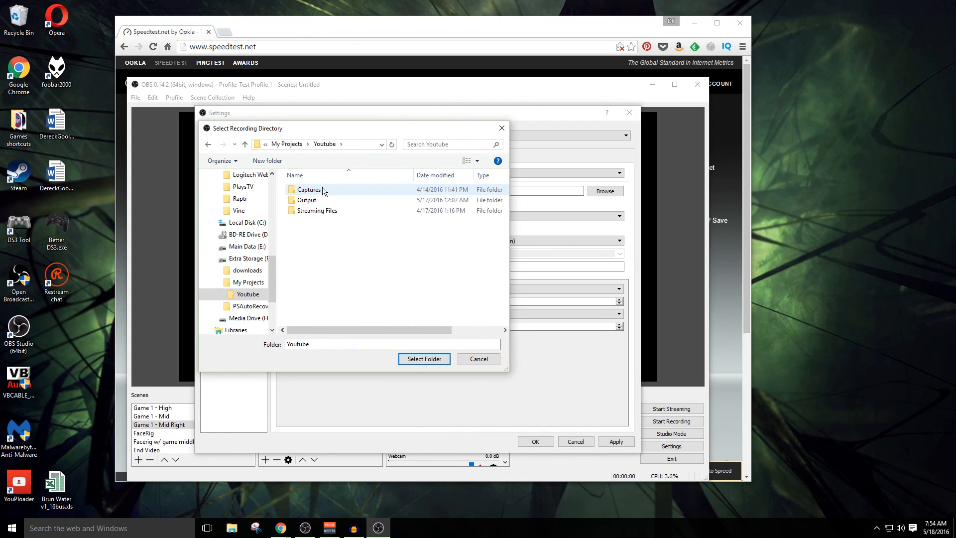
pyautogui.doubleClick(322, 190)
pyautogui.doubleClick(323, 210)
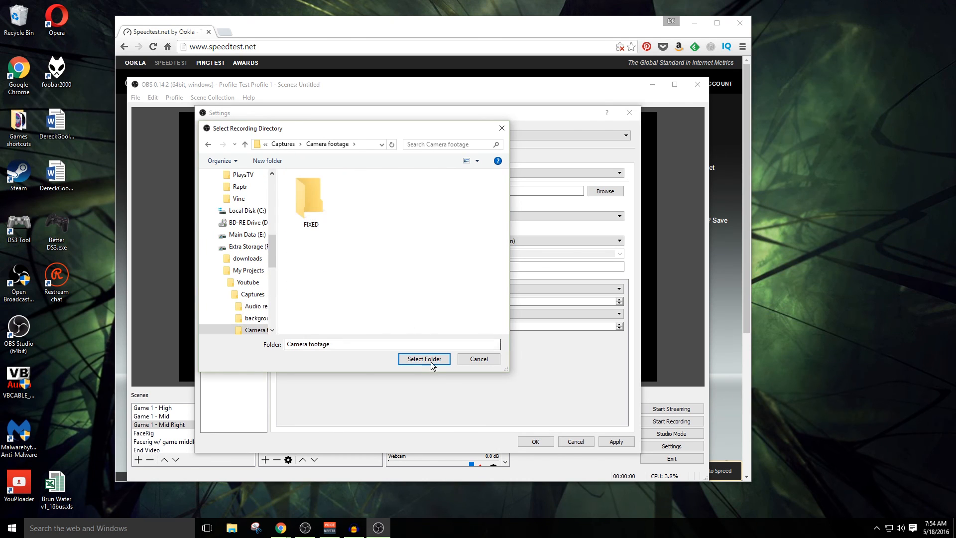
pyautogui.click(432, 359)
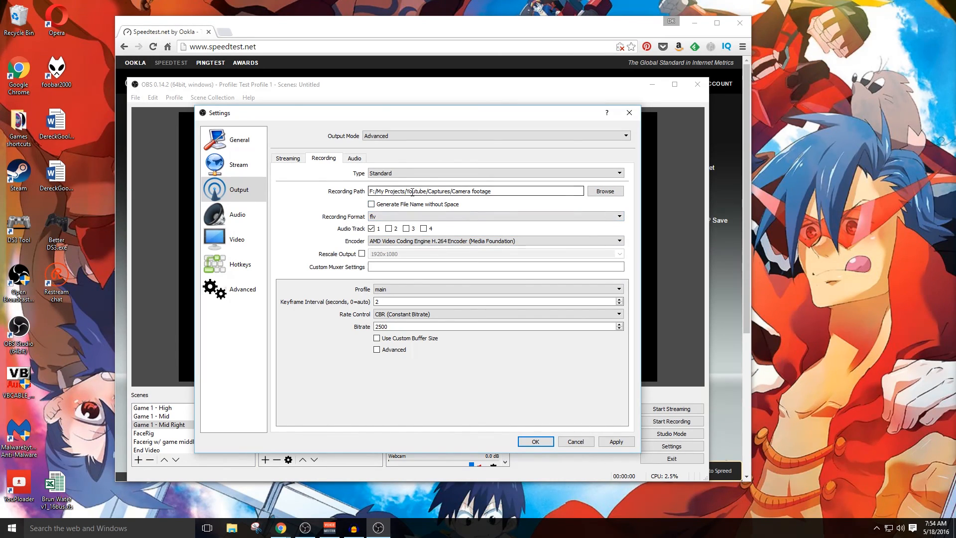
# Enable audio tracks 2, 3 and 4 for recording and set the recording format to mov
pyautogui.click(468, 216)
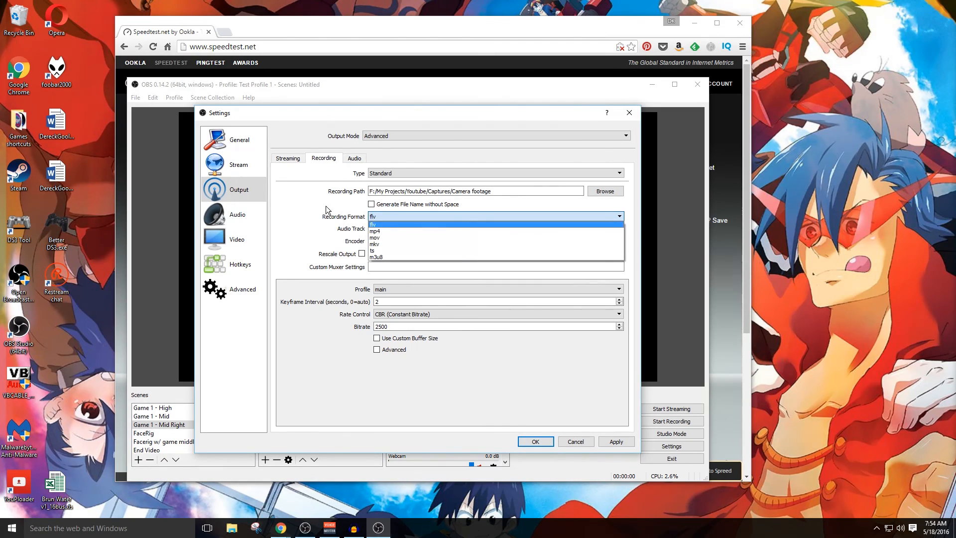
pyautogui.click(343, 231)
pyautogui.click(396, 230)
pyautogui.click(407, 228)
pyautogui.click(422, 230)
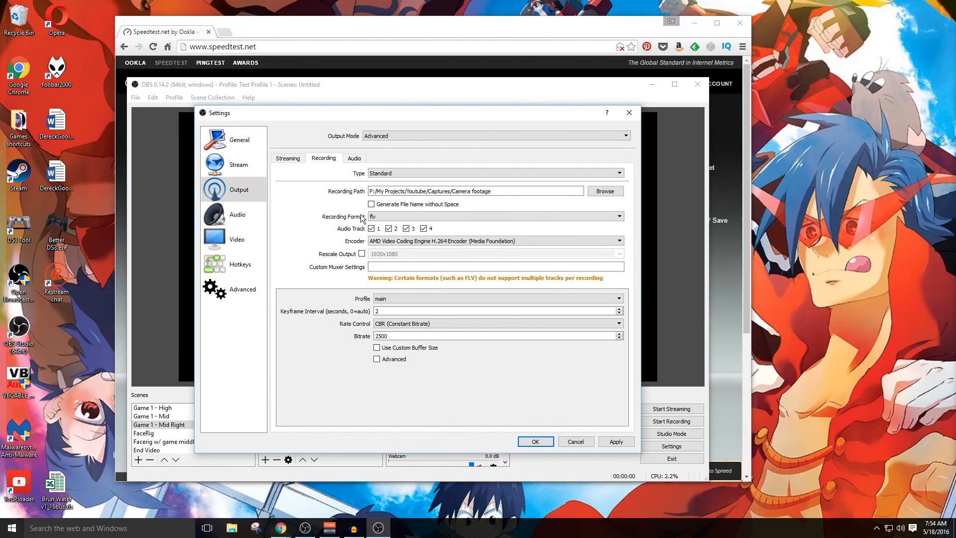
pyautogui.click(461, 213)
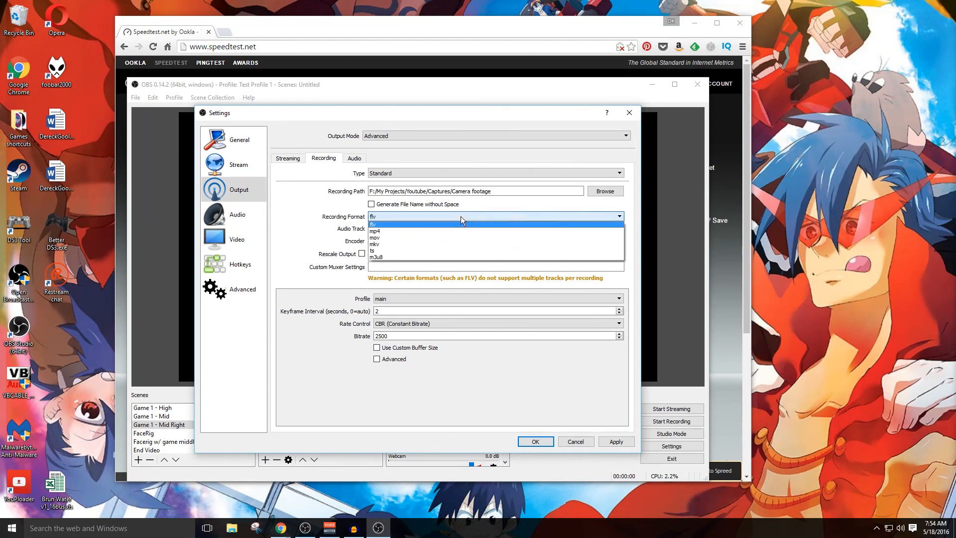
pyautogui.click(426, 238)
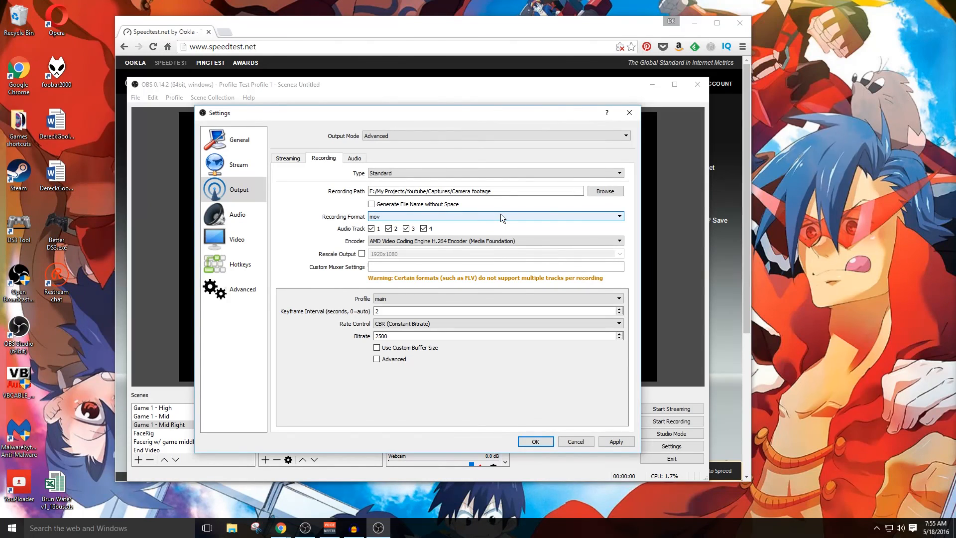
# Keep the AMD recording encoder, set its rate control to CQP (Constant Quality), and enable Advanced options with a Maximum QP of 10
pyautogui.click(472, 241)
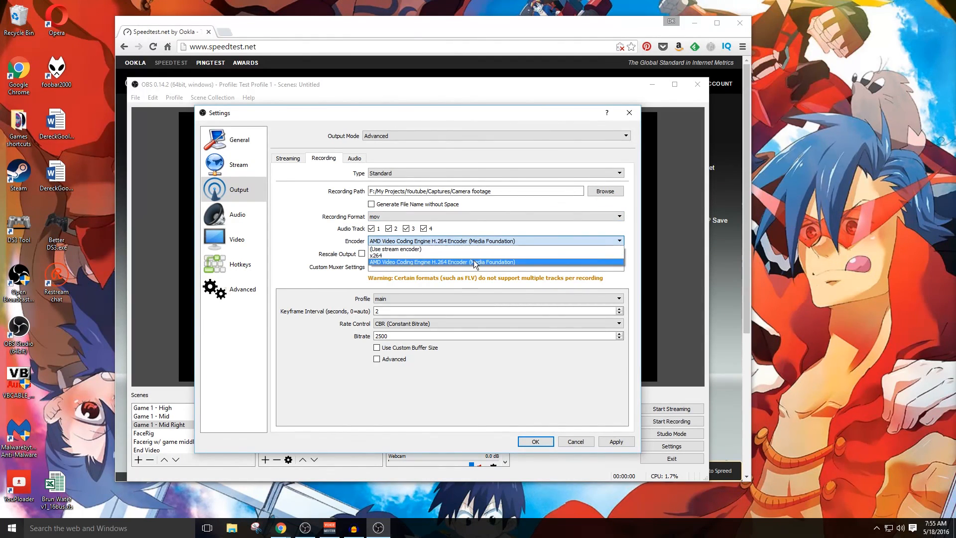
pyautogui.click(473, 260)
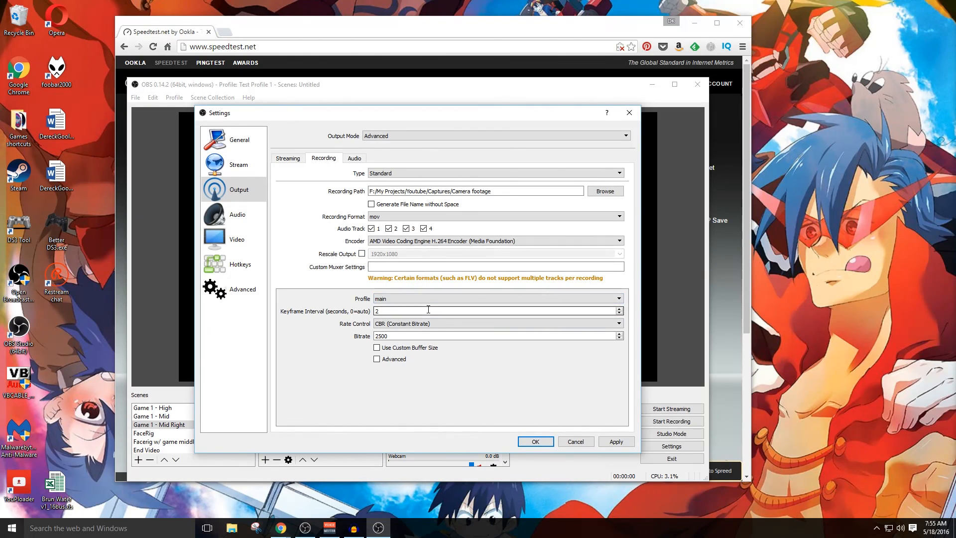
pyautogui.click(410, 324)
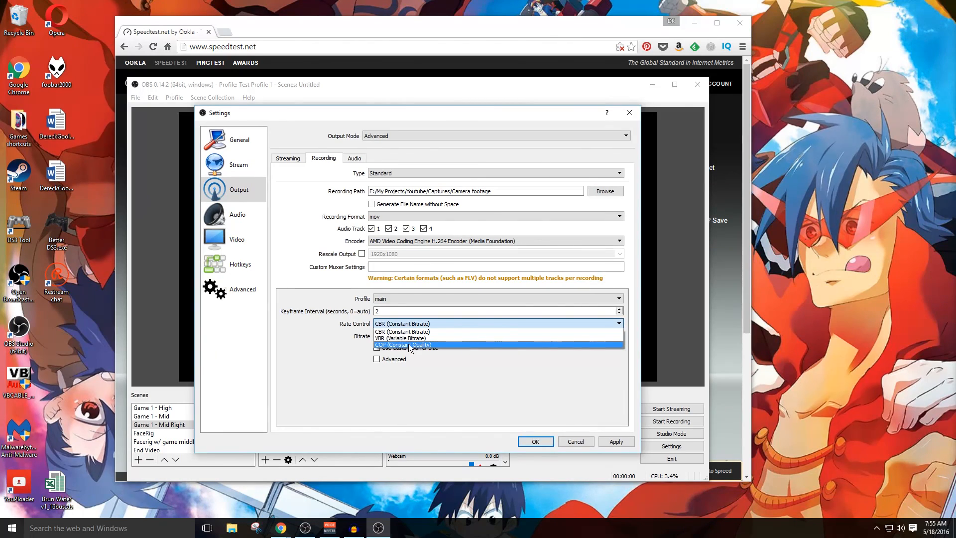
pyautogui.click(408, 345)
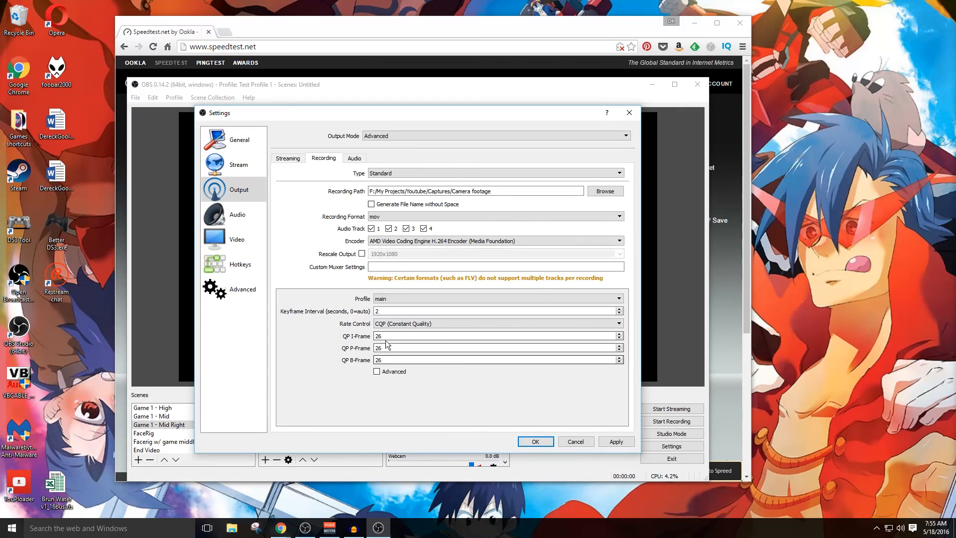
pyautogui.click(377, 371)
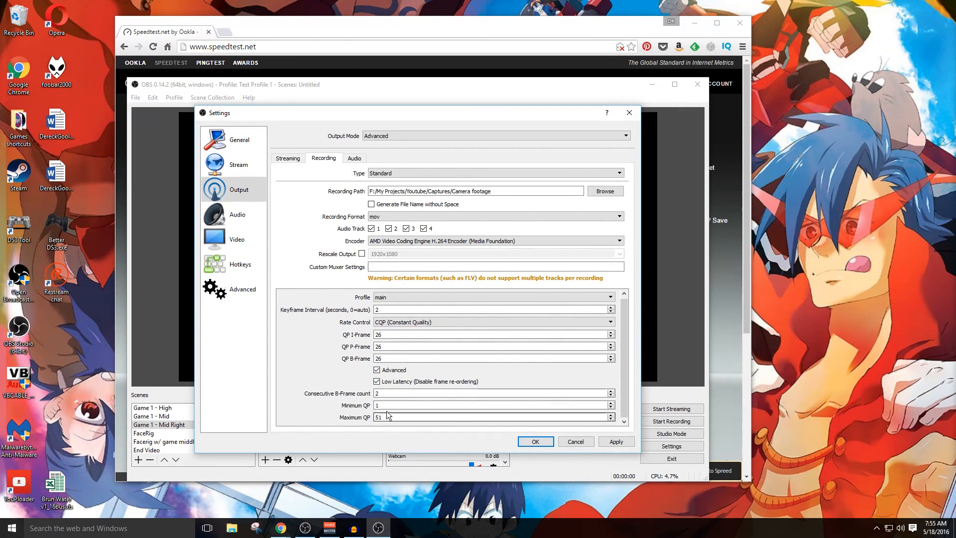
pyautogui.doubleClick(403, 416)
pyautogui.write('10')
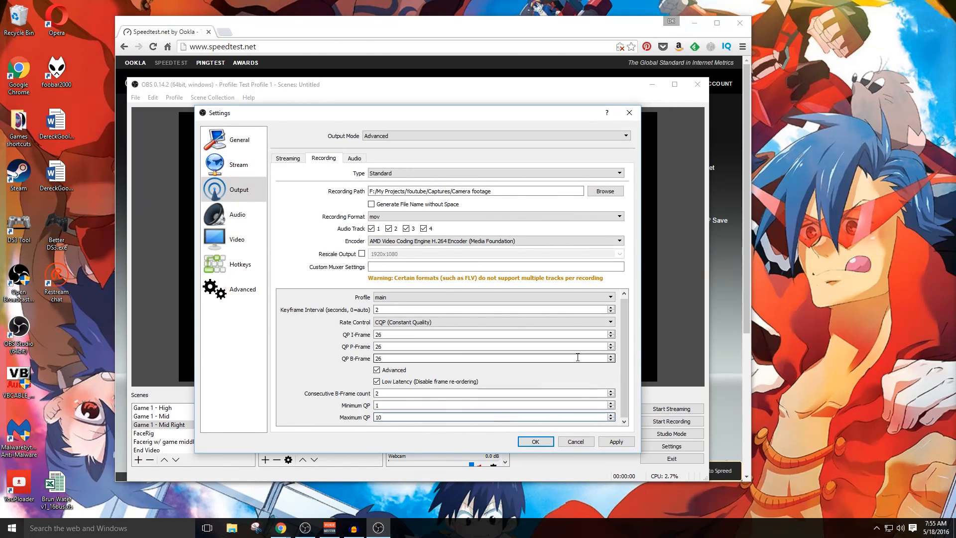
# Name output audio Track 1 "Combined" and check it against the audio track selected for streaming
pyautogui.click(356, 159)
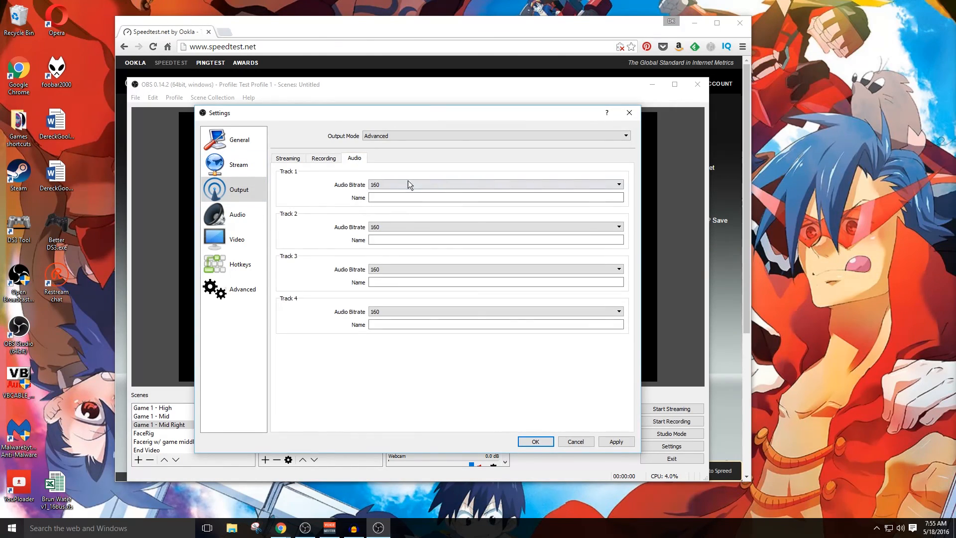
pyautogui.click(406, 198)
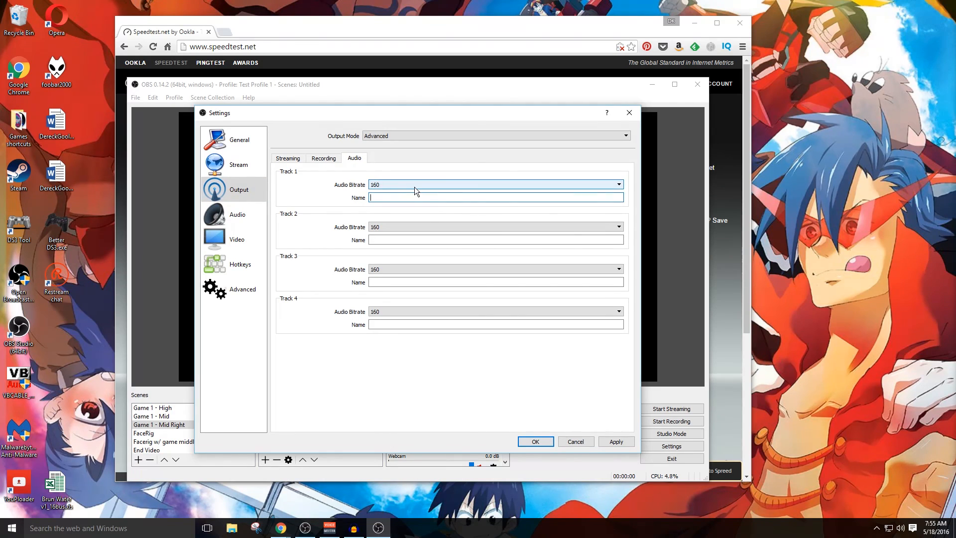
pyautogui.write('Combined')
pyautogui.click(294, 159)
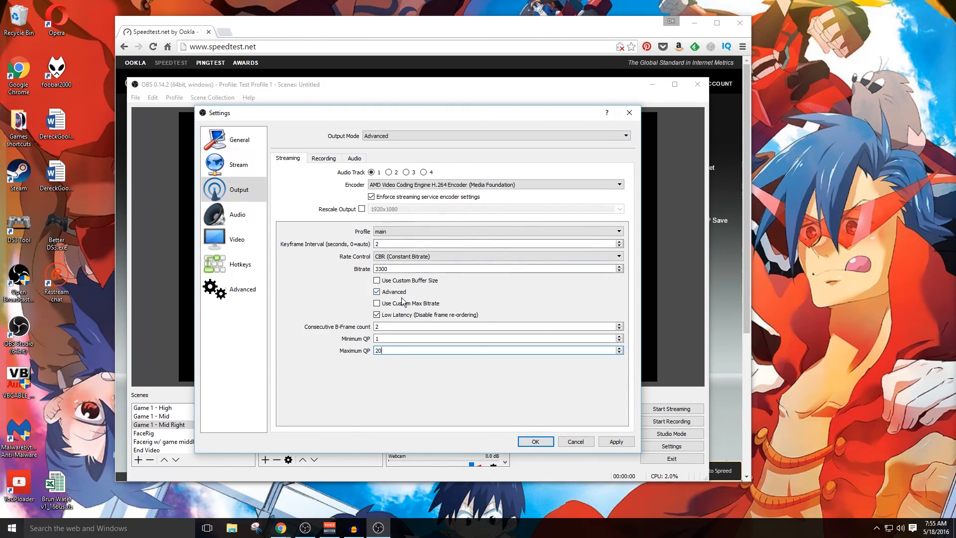
pyautogui.click(355, 158)
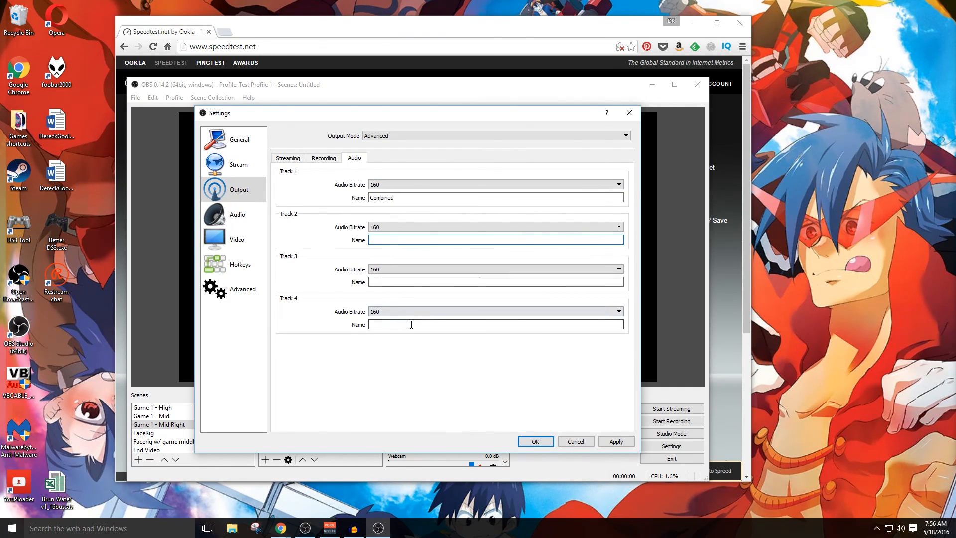
pyautogui.click(429, 239)
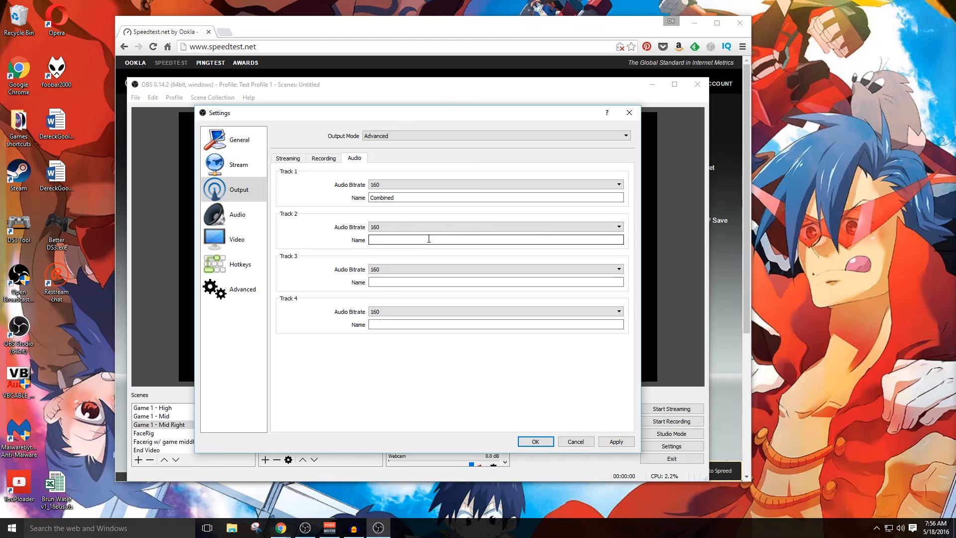
pyautogui.click(291, 160)
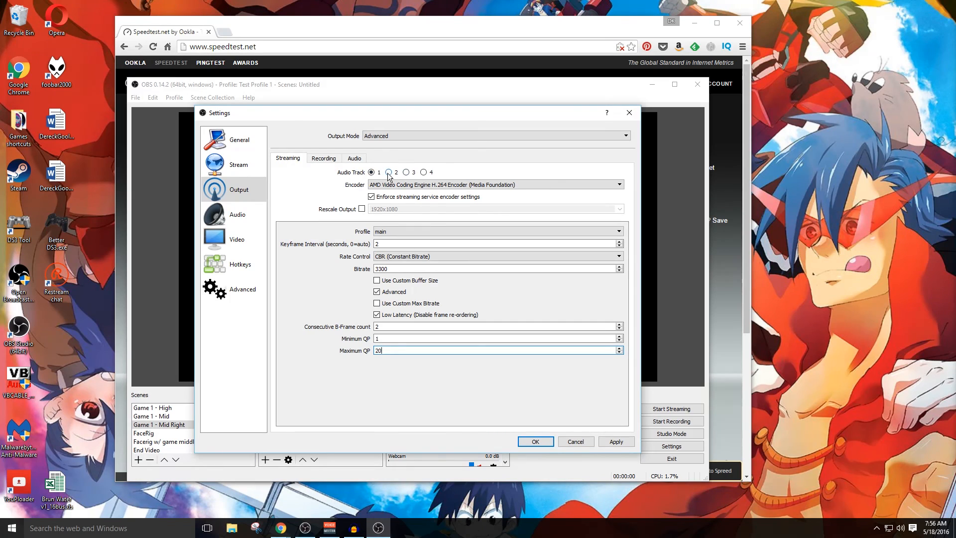
pyautogui.click(354, 160)
pyautogui.click(406, 198)
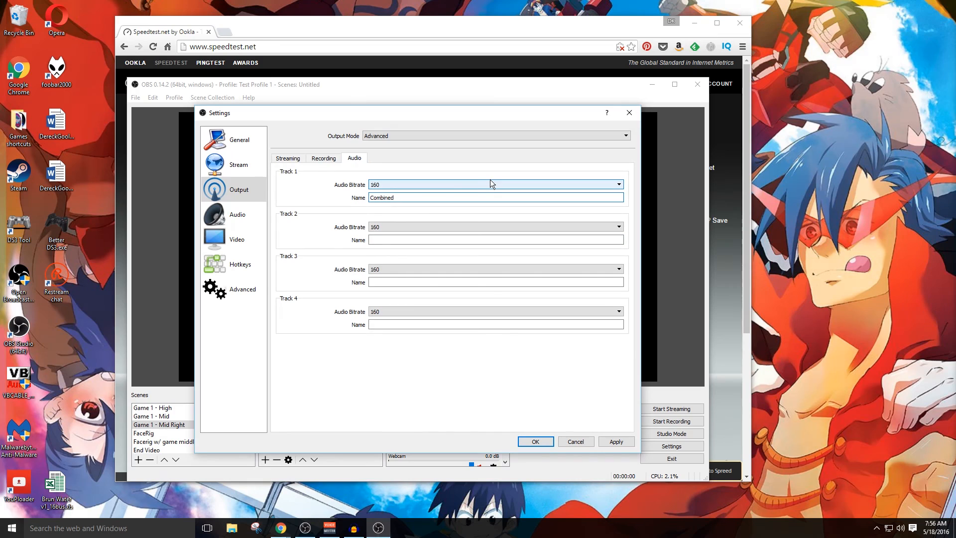
# Name audio Track 2 "Desktop Audio" and Track 3 "Microphone", leaving Track 4 unnamed
pyautogui.click(396, 240)
pyautogui.write('Desktop Audio')
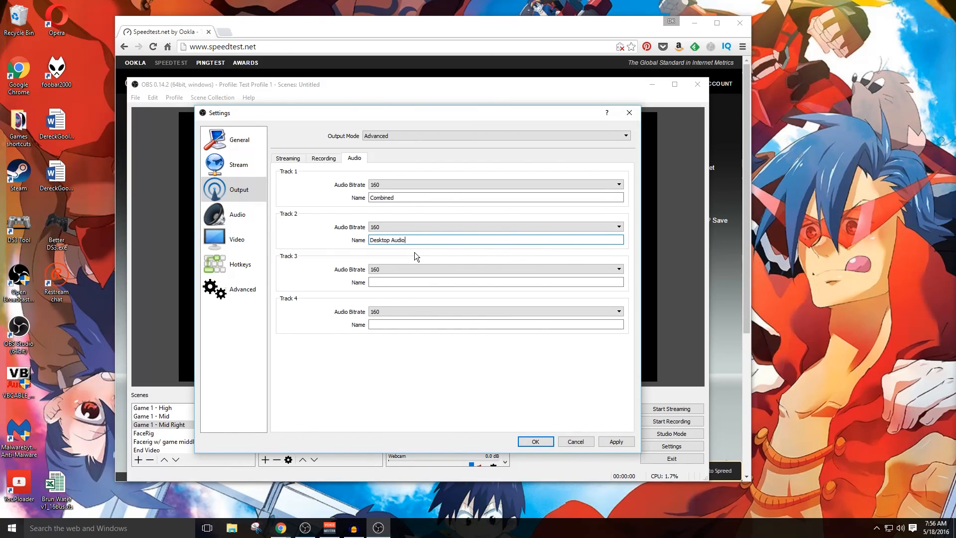
pyautogui.click(491, 282)
pyautogui.write('Microphone')
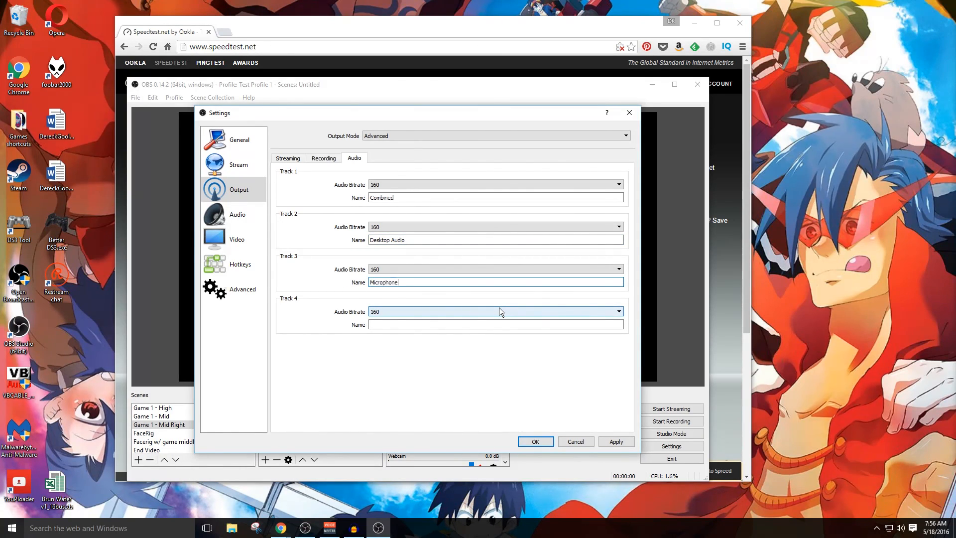
pyautogui.click(580, 325)
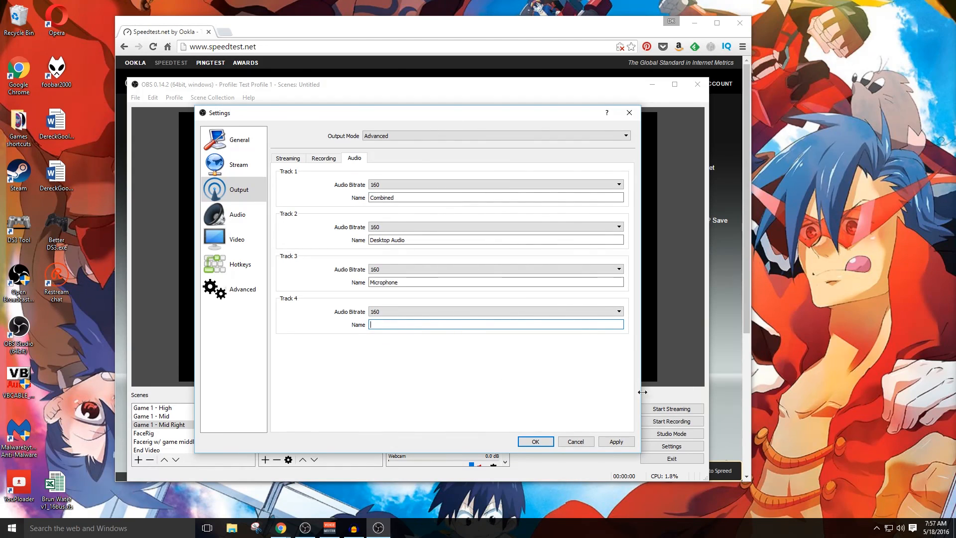
# Review the audio bitrate options for Track 1 without changing the selection, and save the settings
pyautogui.click(382, 184)
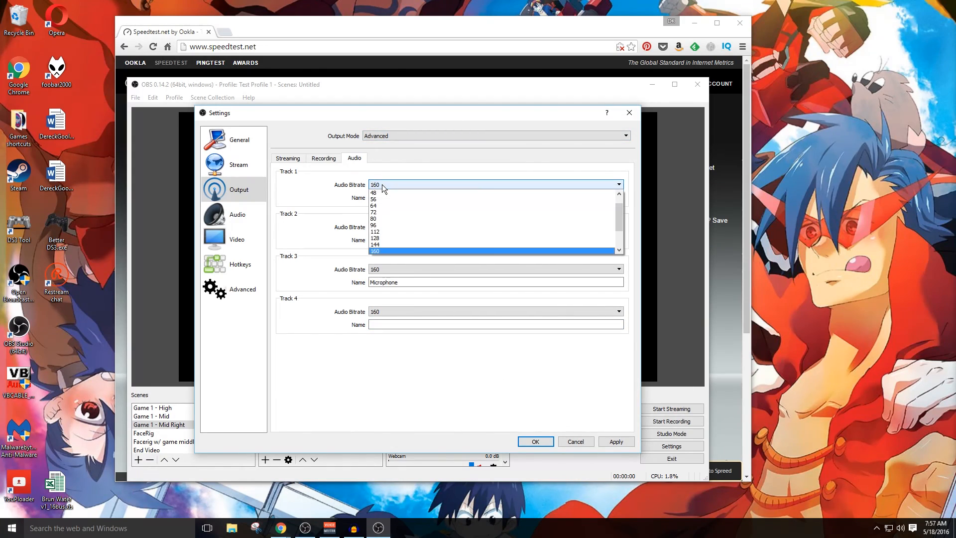
pyautogui.scroll(-2, 389, 193)
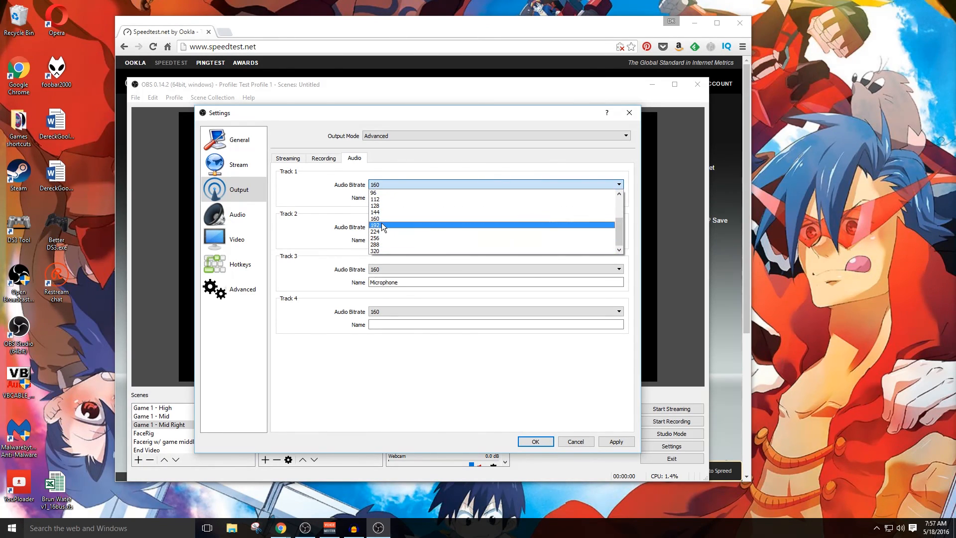
pyautogui.click(322, 214)
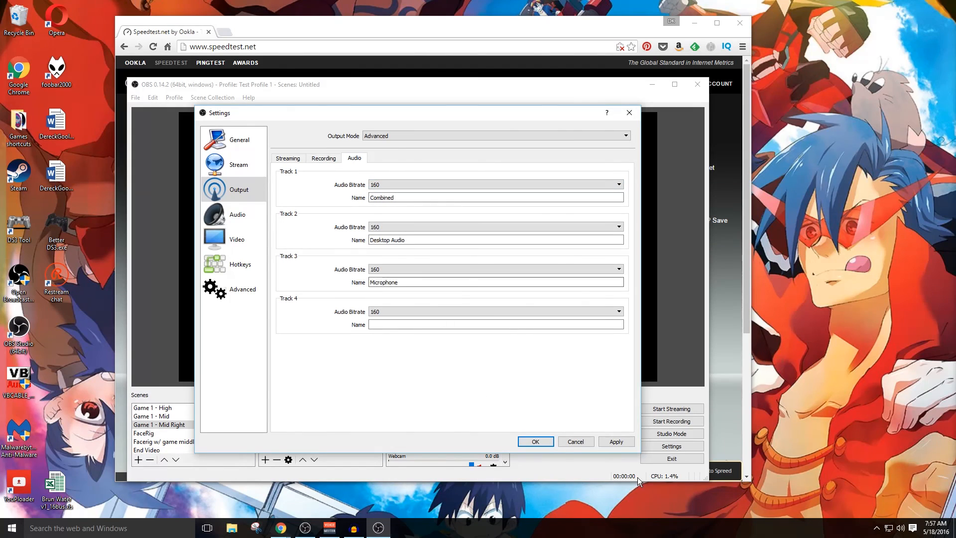
pyautogui.click(244, 191)
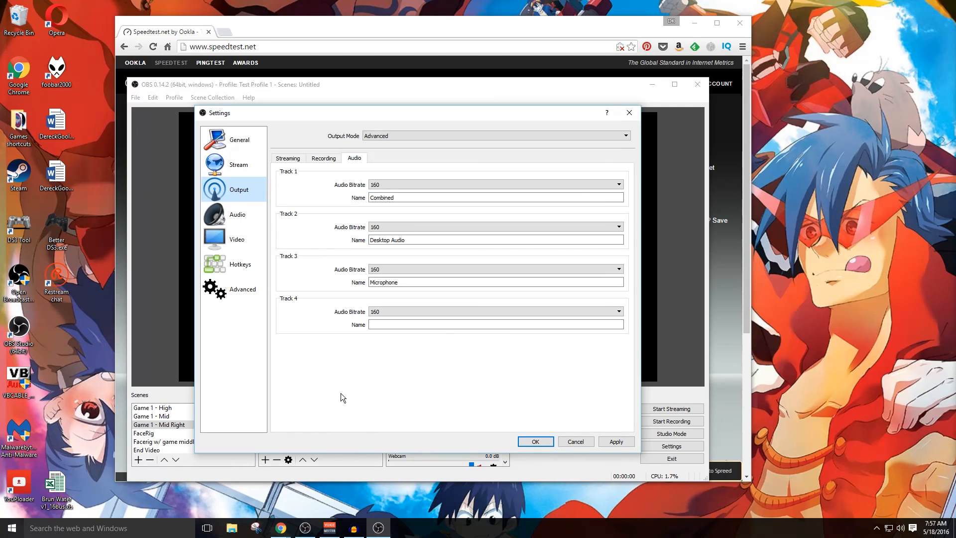
pyautogui.click(539, 441)
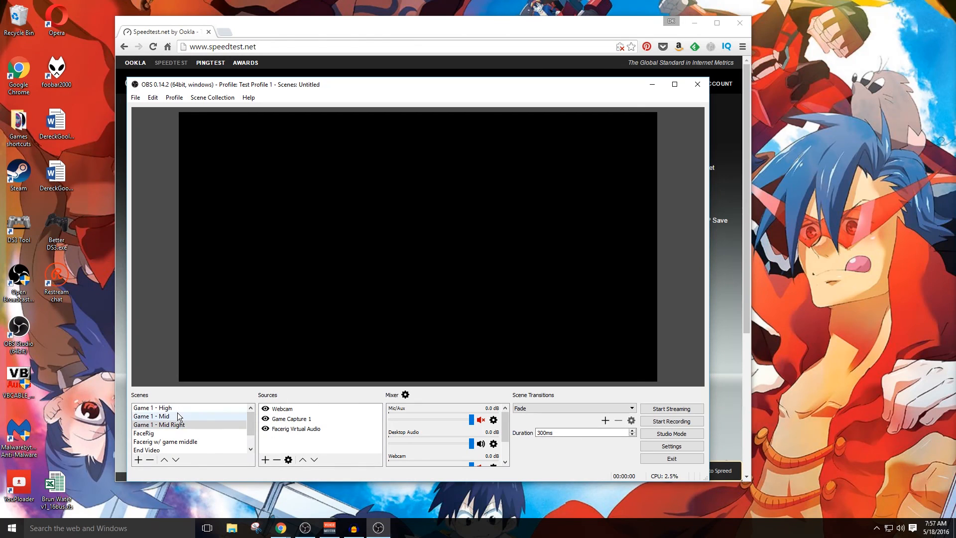
# Preview the Facerig w/ game middle, FaceRig and End Video scenes and look through the rest of the scene list
pyautogui.click(155, 442)
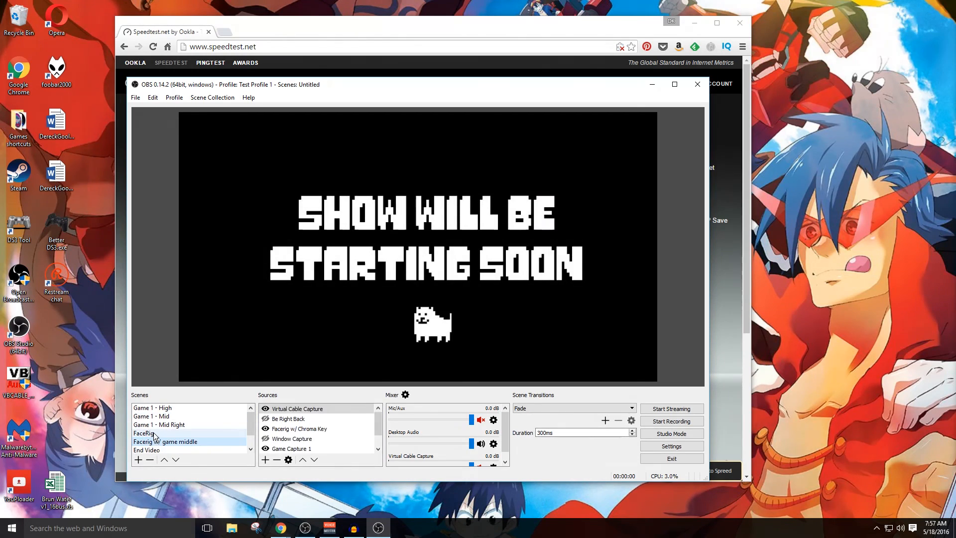
pyautogui.click(153, 433)
pyautogui.click(154, 449)
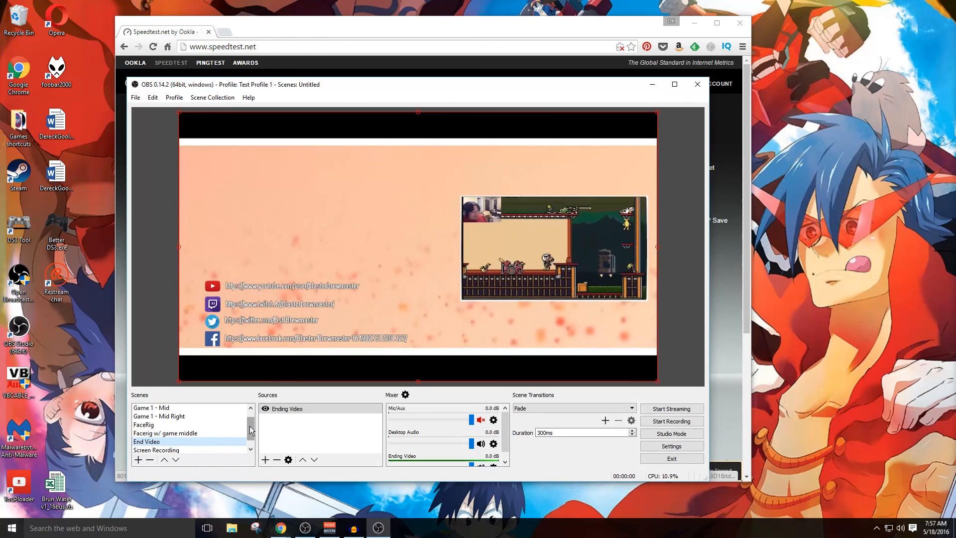
pyautogui.click(251, 408)
pyautogui.scroll(-1, 189, 428)
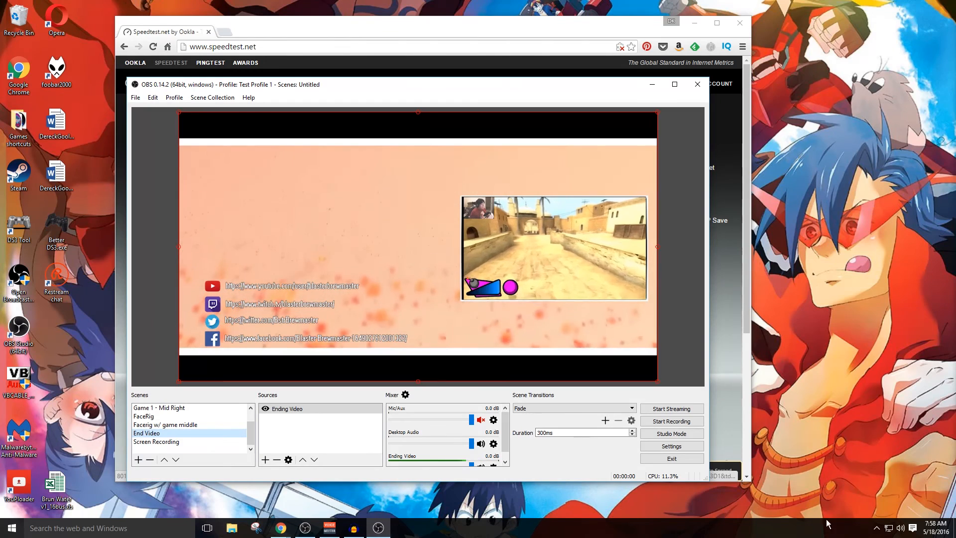
# Try Studio Mode by transitioning the "Show will be starting soon" scene to the live output, and turn the mode off again
pyautogui.click(672, 433)
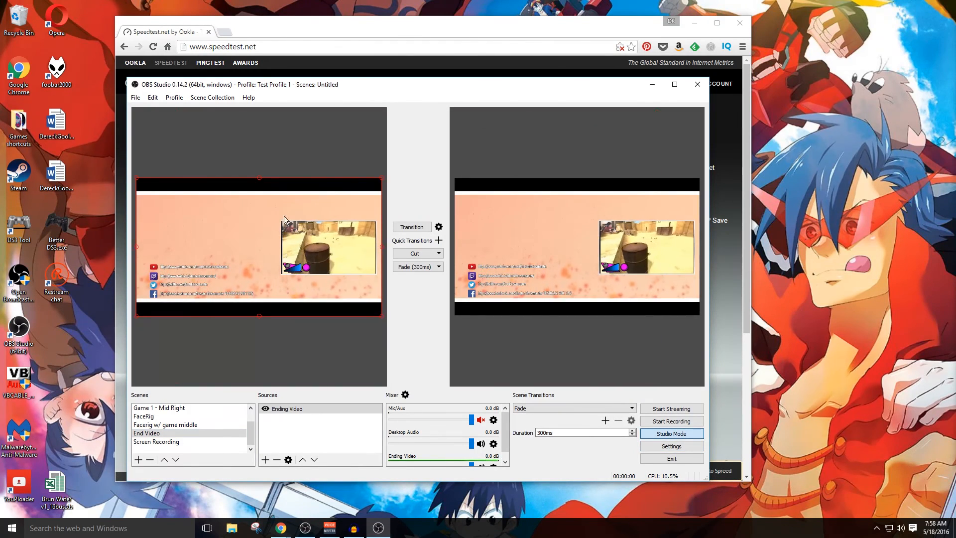
pyautogui.click(166, 441)
pyautogui.click(167, 433)
pyautogui.click(412, 227)
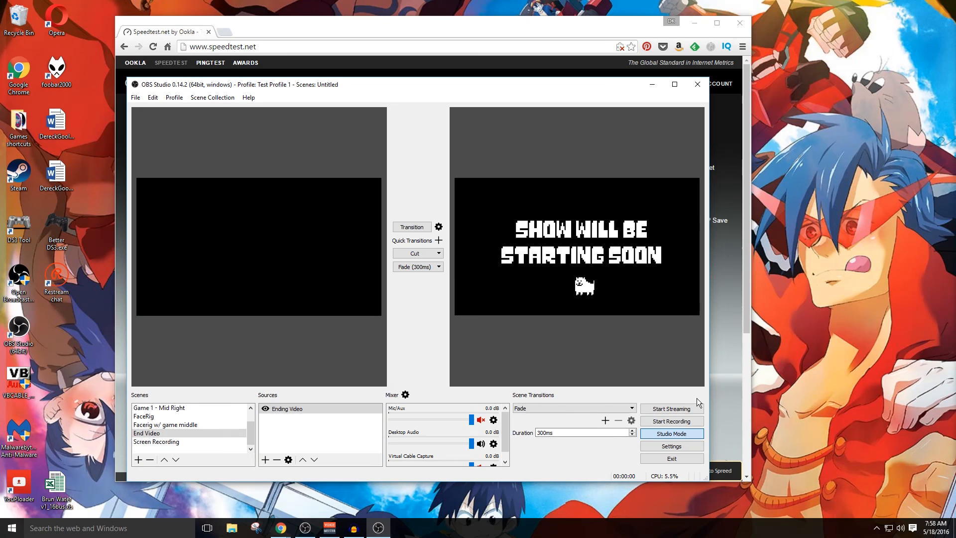
pyautogui.click(674, 433)
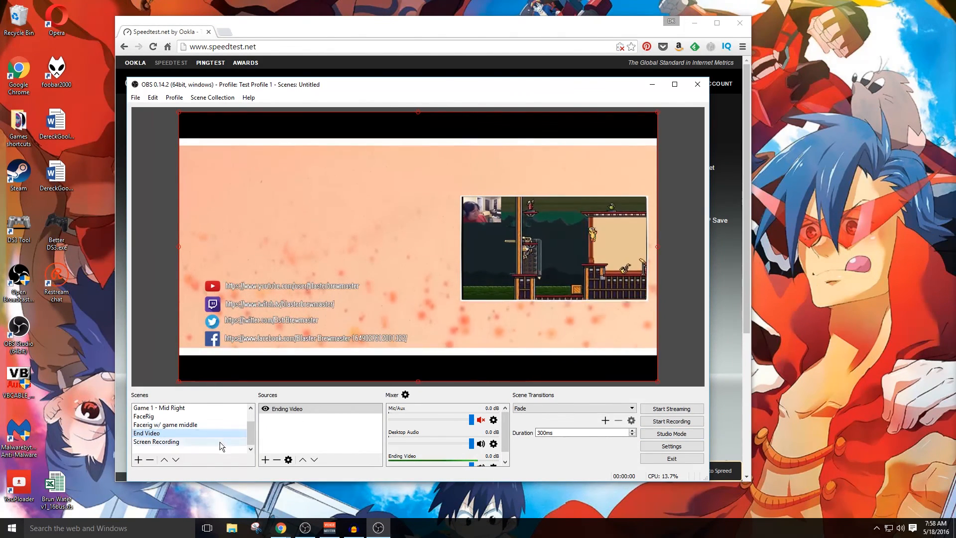
# Preview the Game 1 - High, Game 1 - Mid and Game 1 - Mid Right scenes
pyautogui.scroll(2, 251, 441)
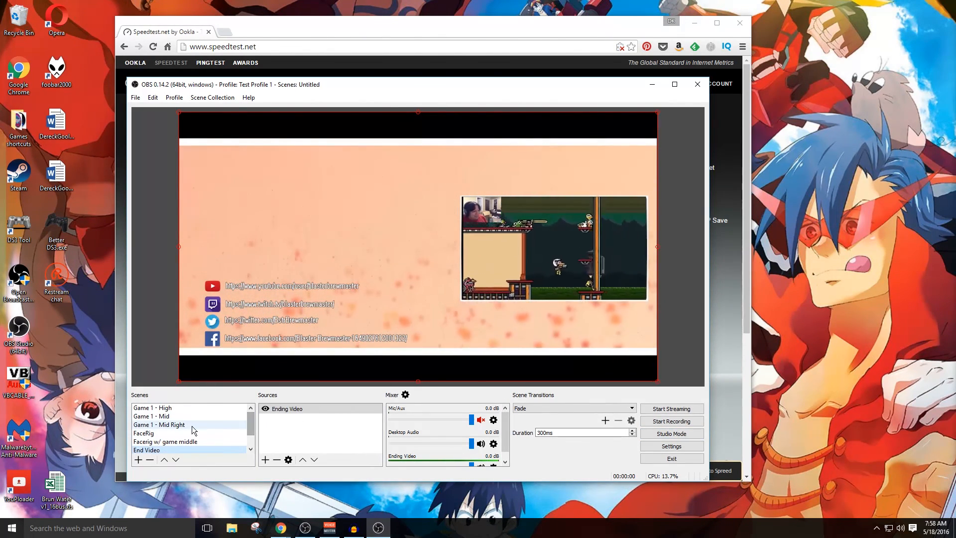
pyautogui.click(177, 409)
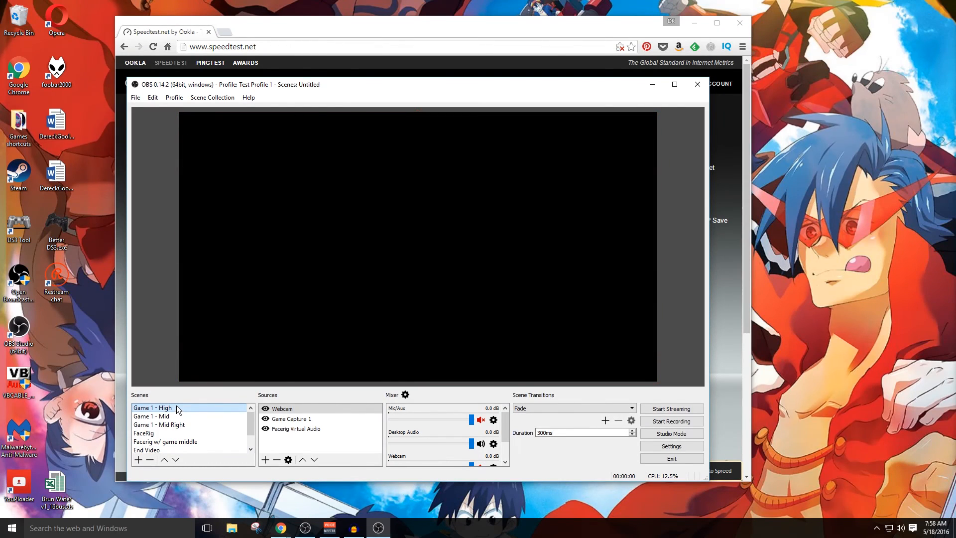
pyautogui.click(221, 417)
pyautogui.click(152, 425)
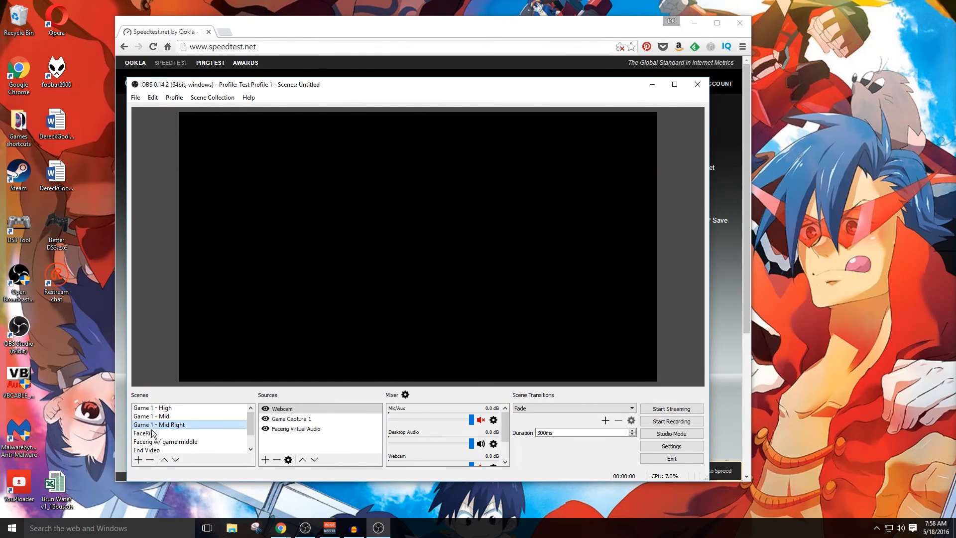
pyautogui.click(428, 247)
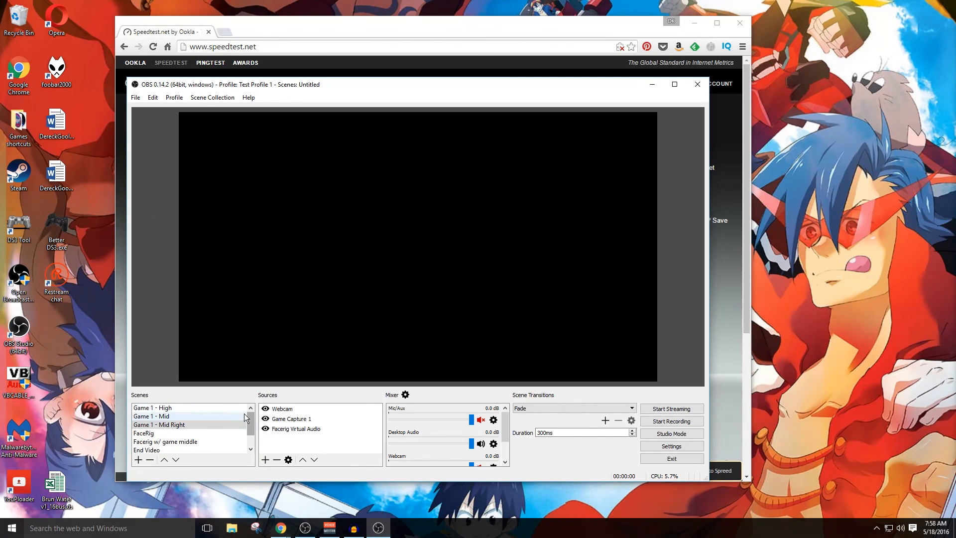
# Preview the FaceRig, Facerig w/ game middle and End Video scenes in turn
pyautogui.moveTo(250, 429); pyautogui.dragTo(250, 430)
pyautogui.click(134, 432)
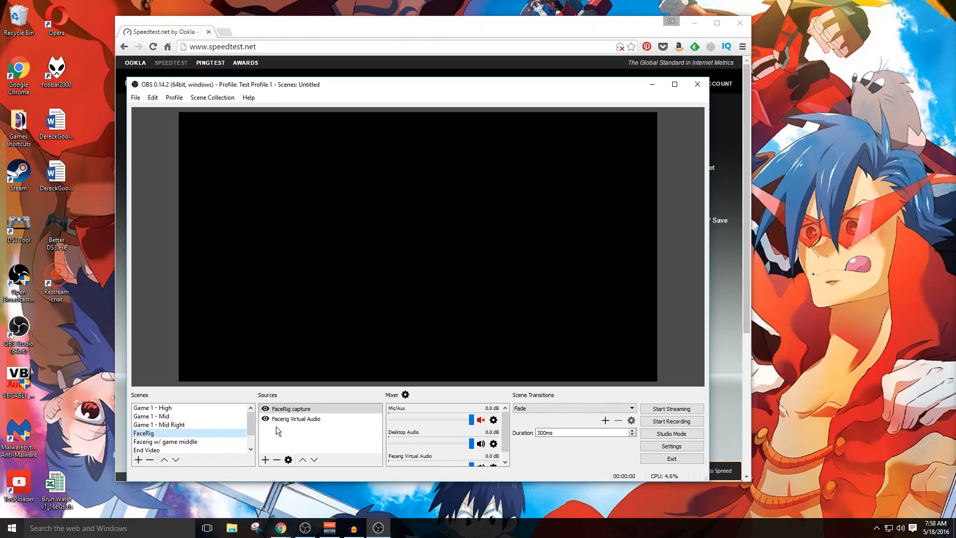
pyautogui.click(198, 441)
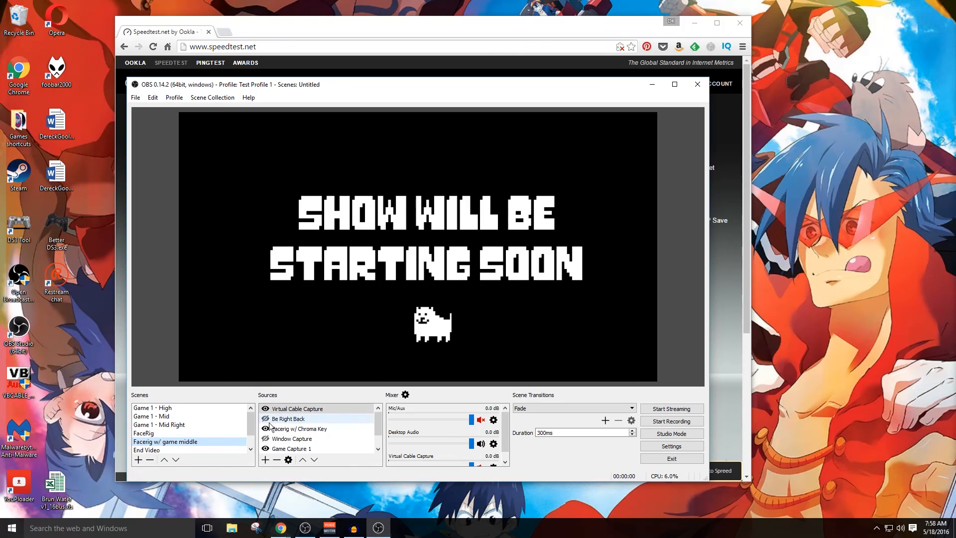
pyautogui.scroll(-1, 252, 429)
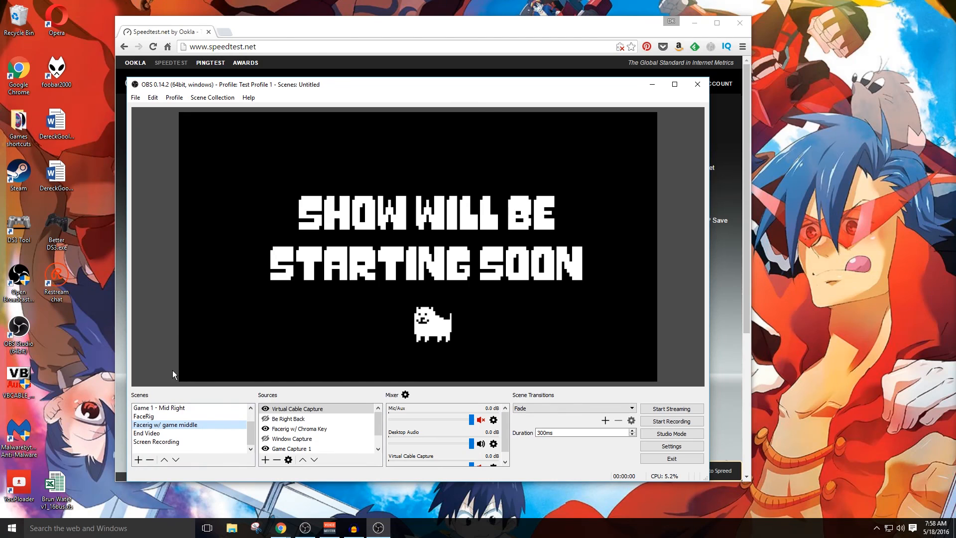
pyautogui.click(147, 432)
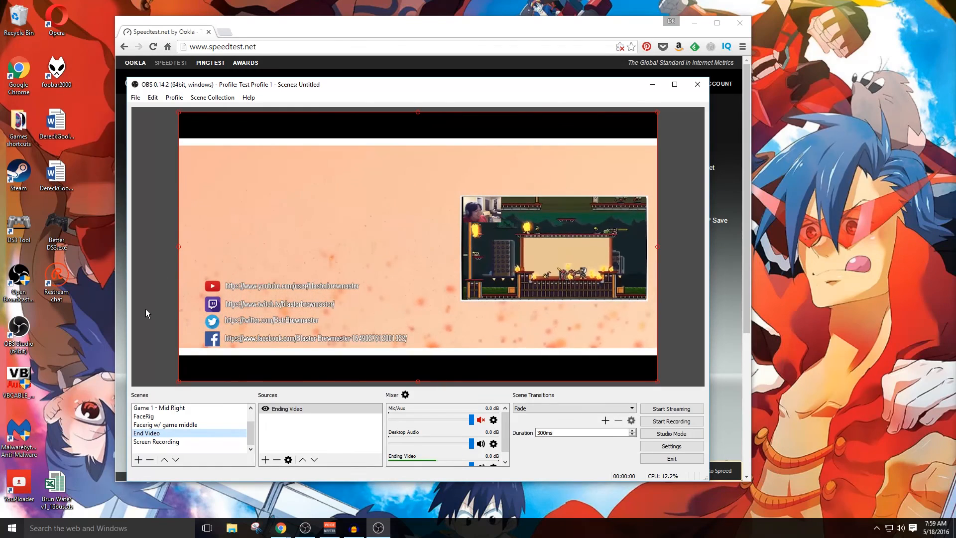
# Add a new scene named "Test Scene"
pyautogui.click(139, 460)
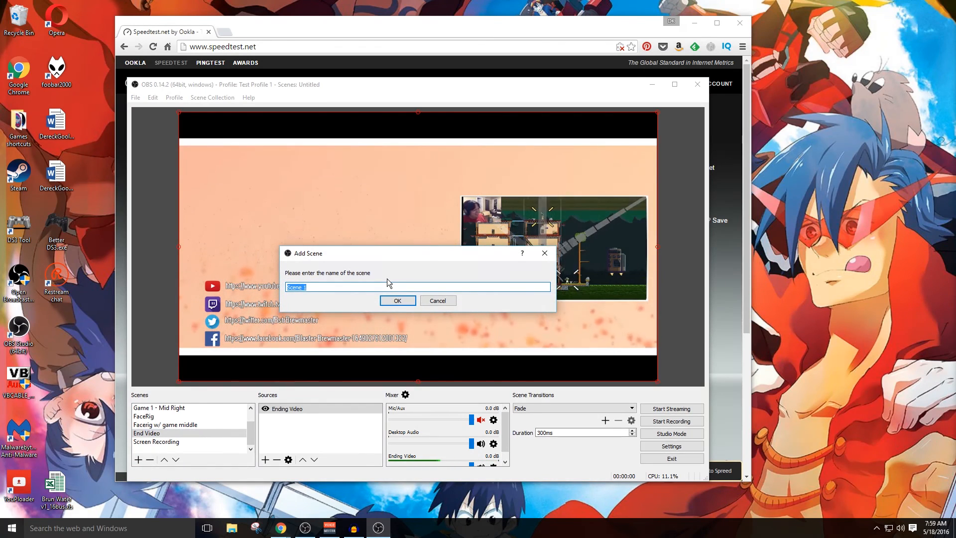
pyautogui.write('Test Scene')
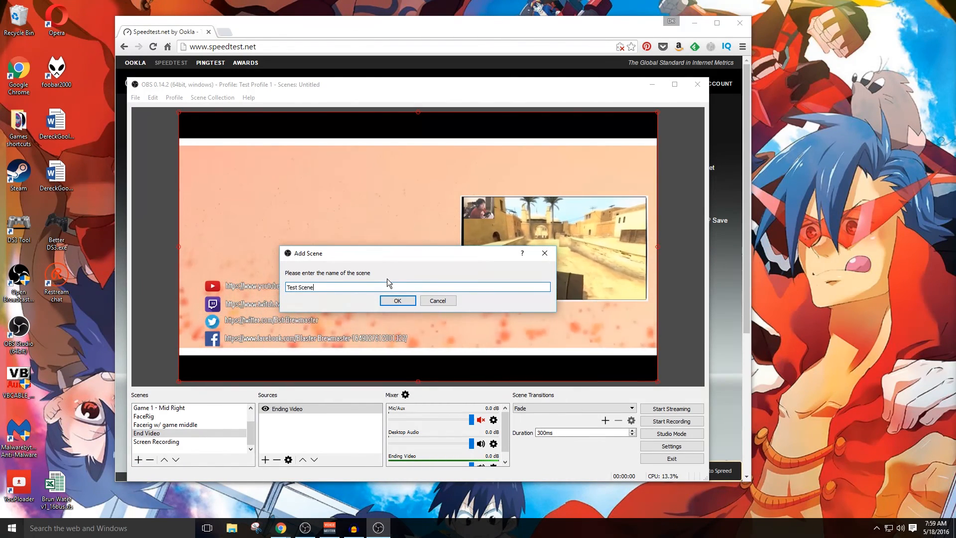
pyautogui.click(397, 300)
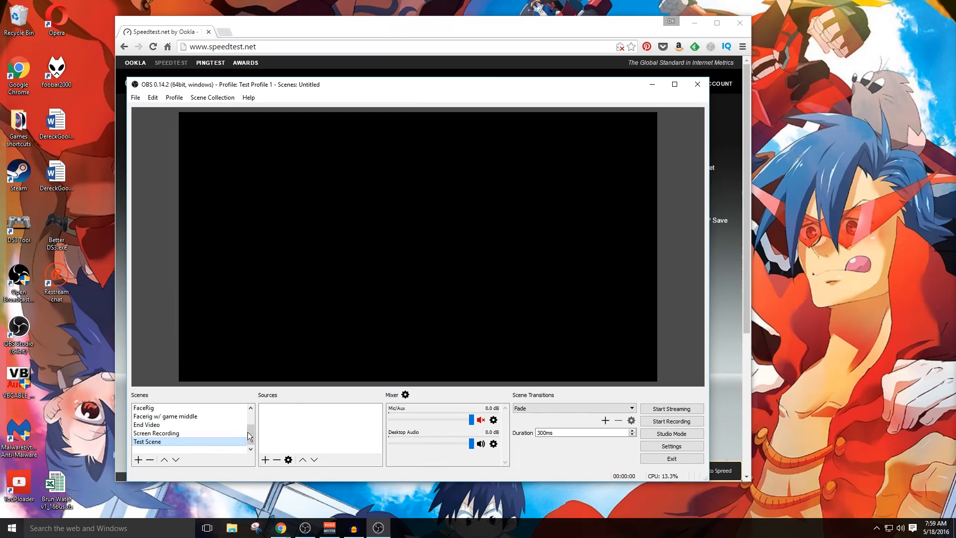
# Review the source types that can be added to Test Scene without choosing any
pyautogui.click(265, 459)
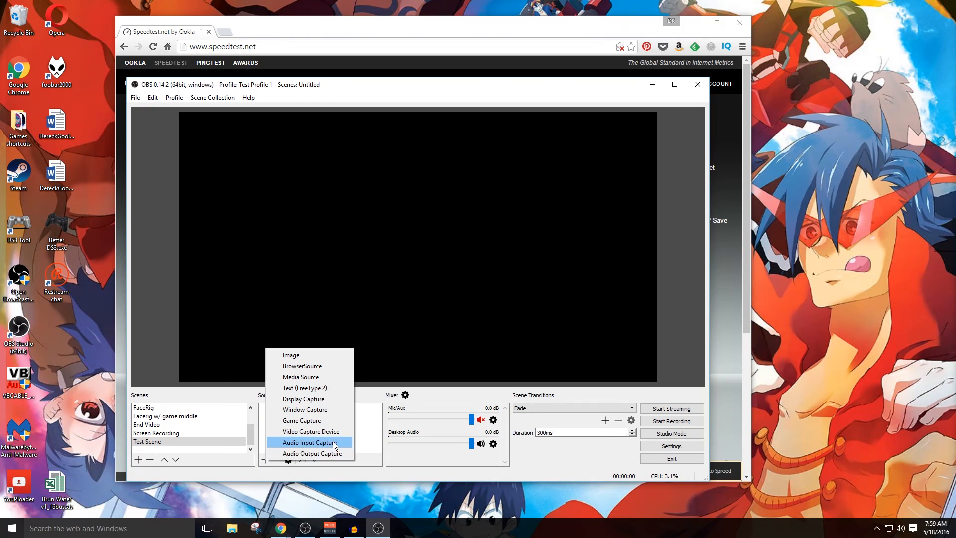
pyautogui.click(374, 451)
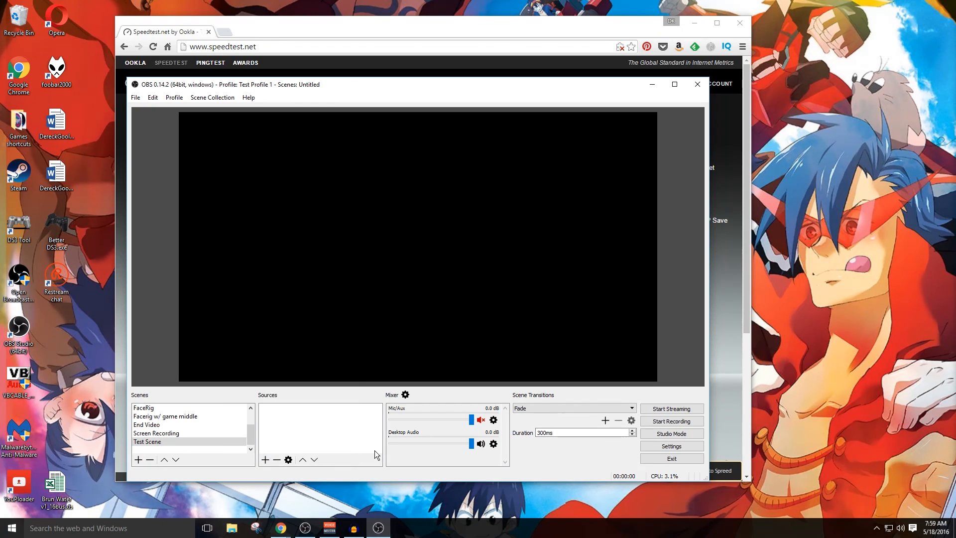
pyautogui.click(239, 443)
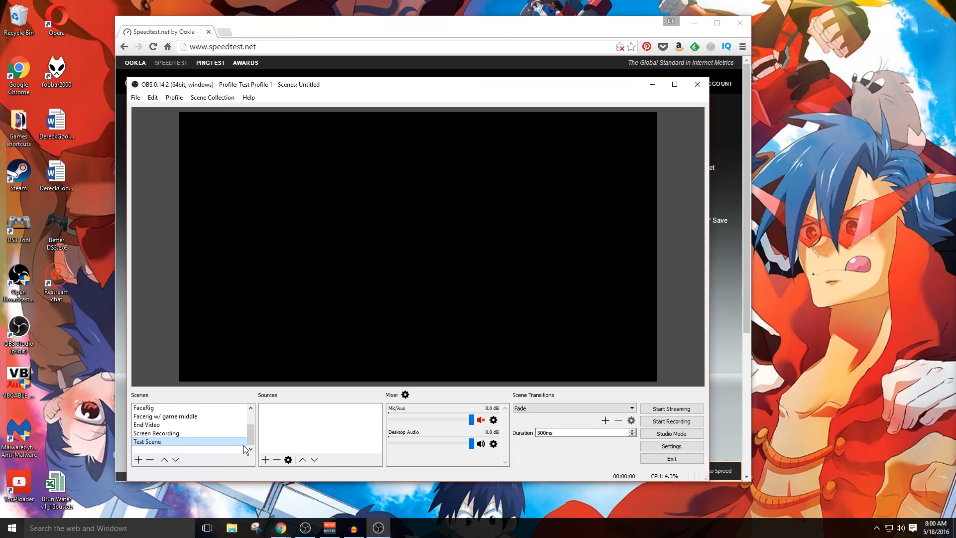
pyautogui.click(268, 458)
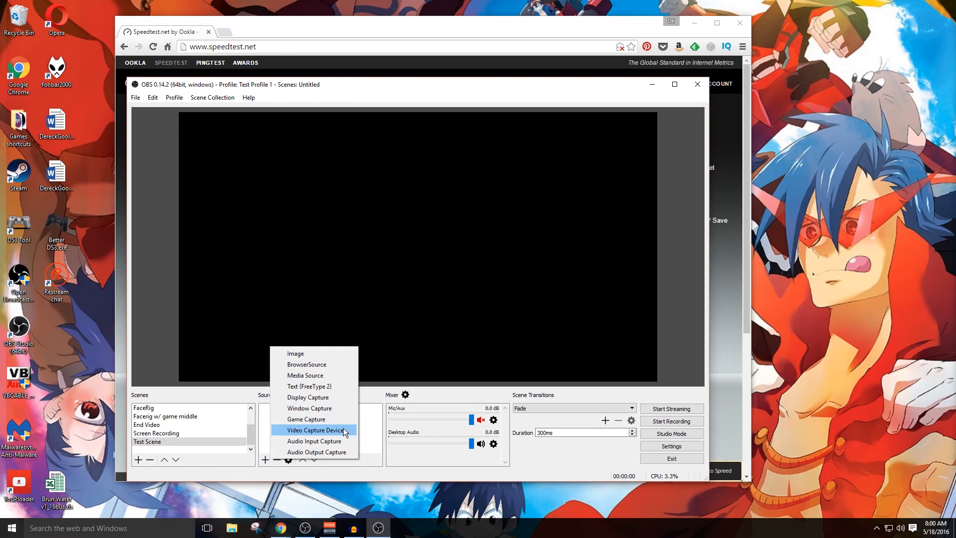
pyautogui.click(373, 429)
# Open the Games shortcuts folder, return to OBS Studio and review the Display, Window and Game Capture source types without adding one
pyautogui.doubleClick(20, 139)
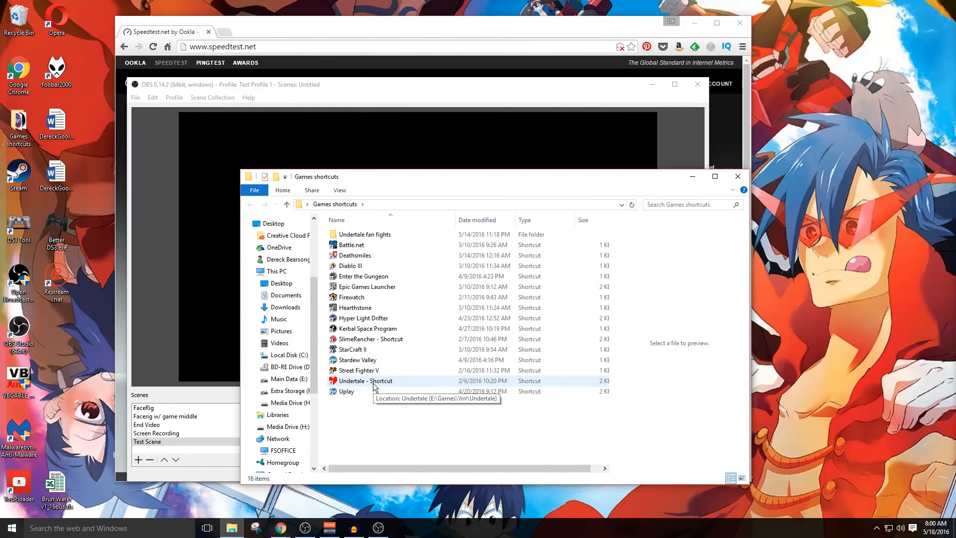
pyautogui.hotkey('alt', 'Tab')
pyautogui.click(266, 459)
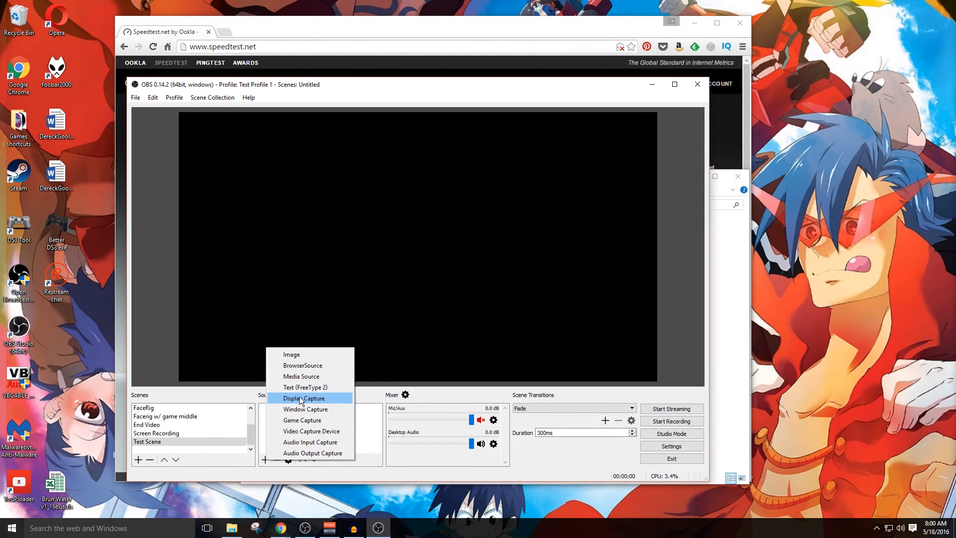
pyautogui.click(369, 430)
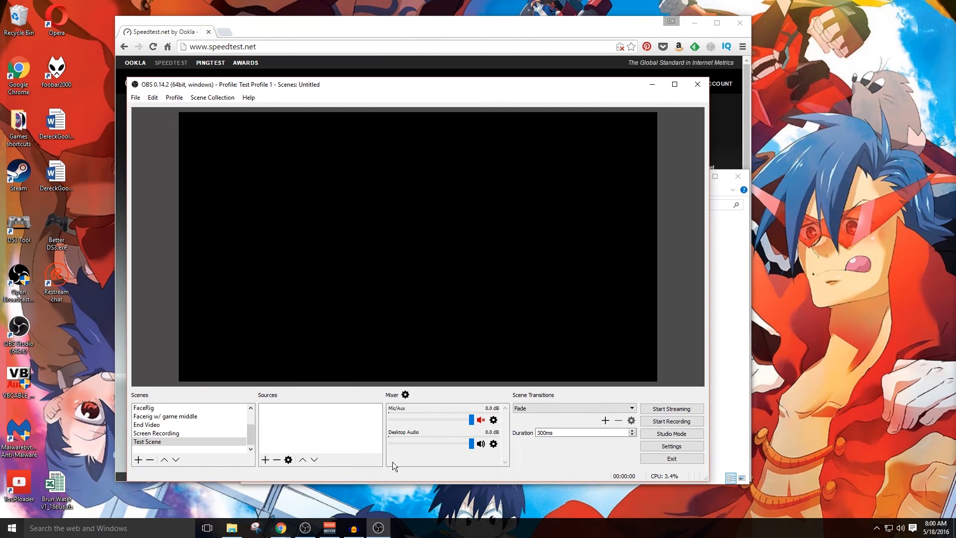
pyautogui.click(266, 460)
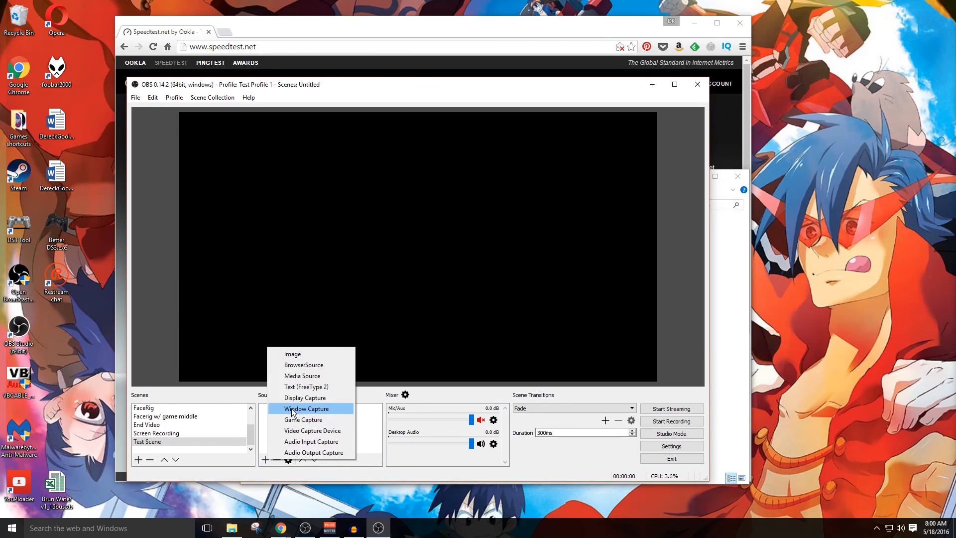
pyautogui.click(366, 430)
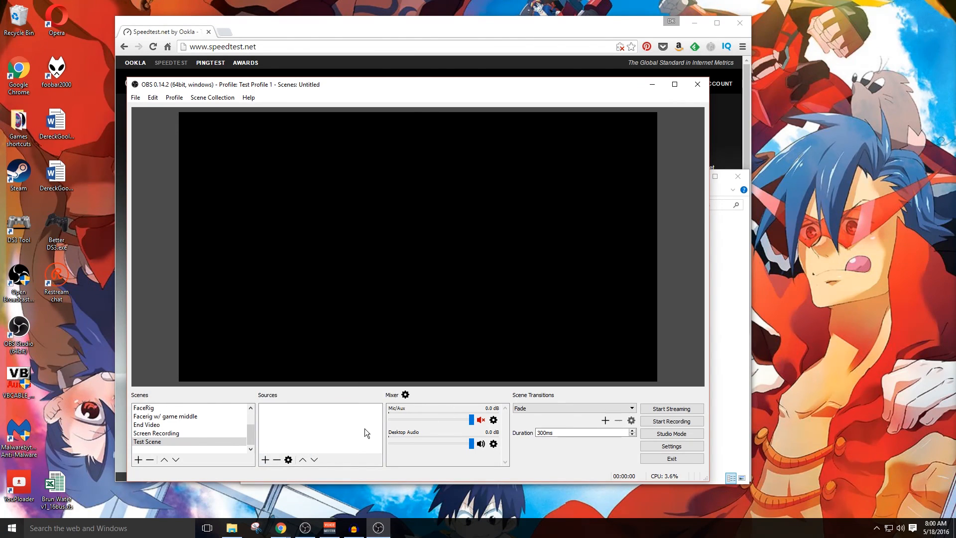
# Launch Undertale from the Games shortcuts folder and switch back to OBS Studio
pyautogui.click(243, 528)
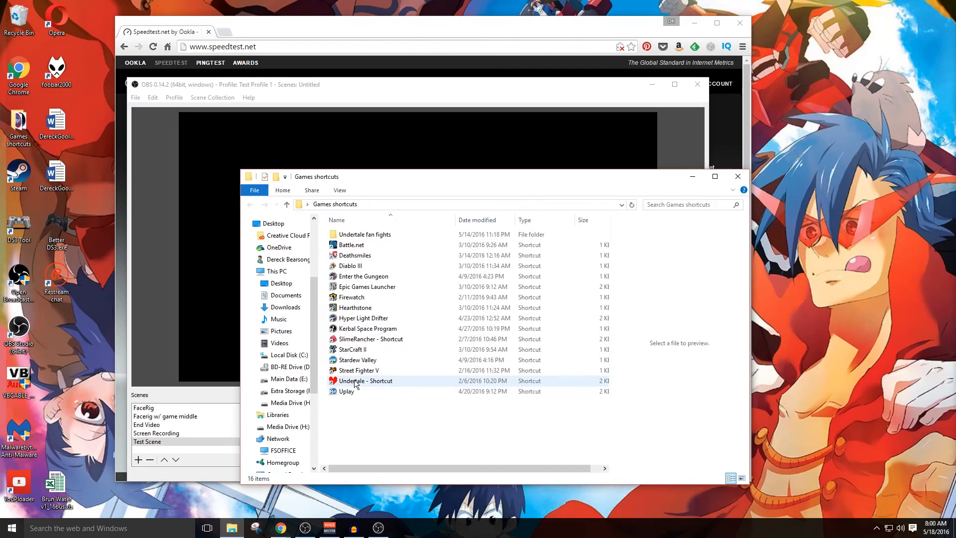
pyautogui.click(414, 381)
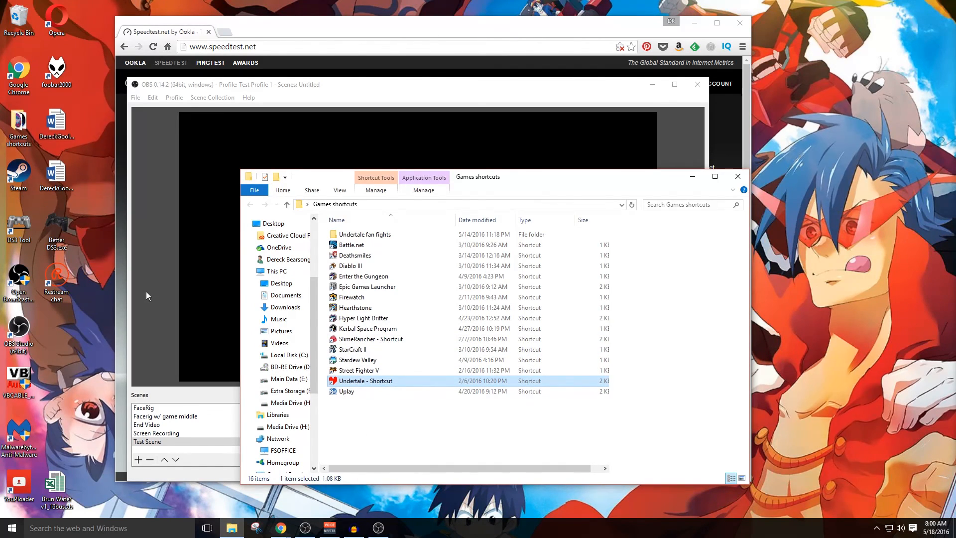
pyautogui.doubleClick(366, 380)
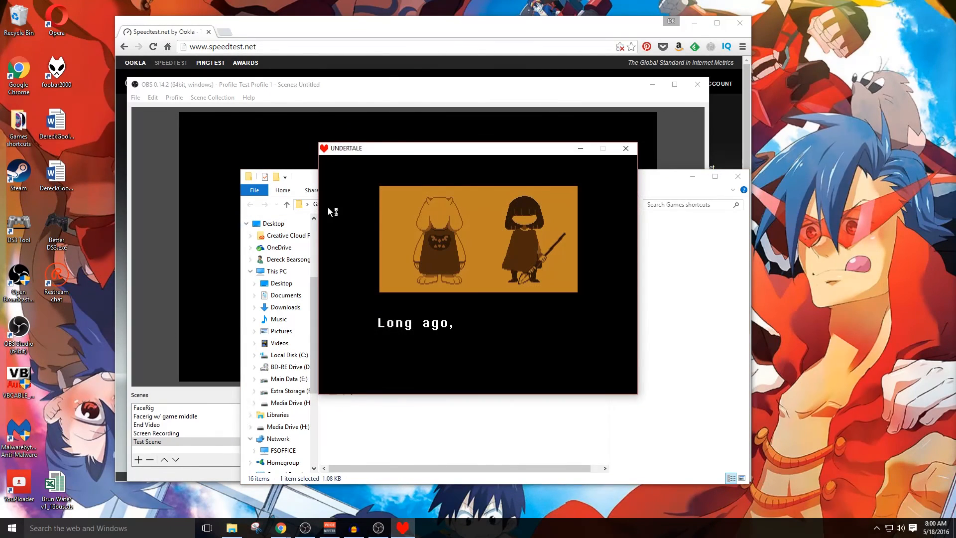
pyautogui.click(162, 223)
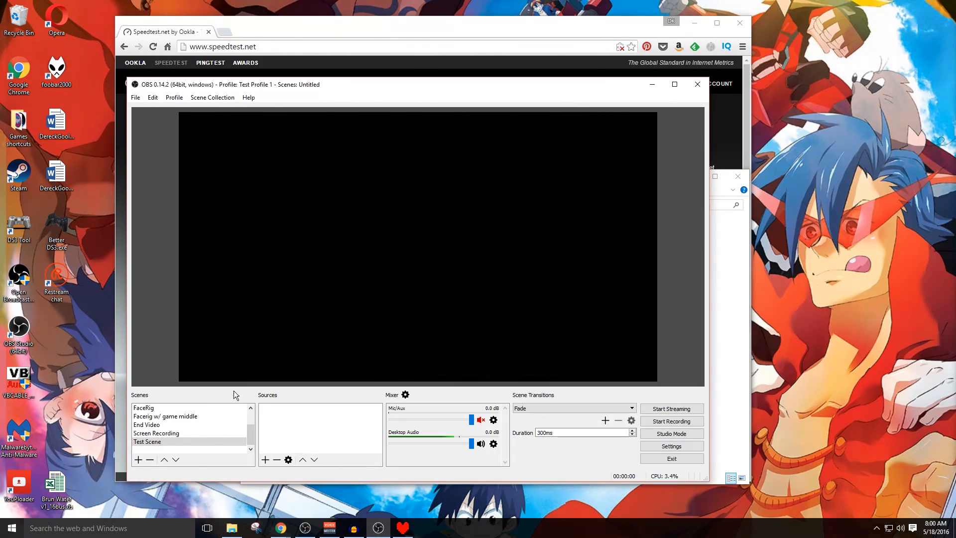
# Add a new Game Capture source named "Game Capture 2" to Test Scene
pyautogui.click(265, 463)
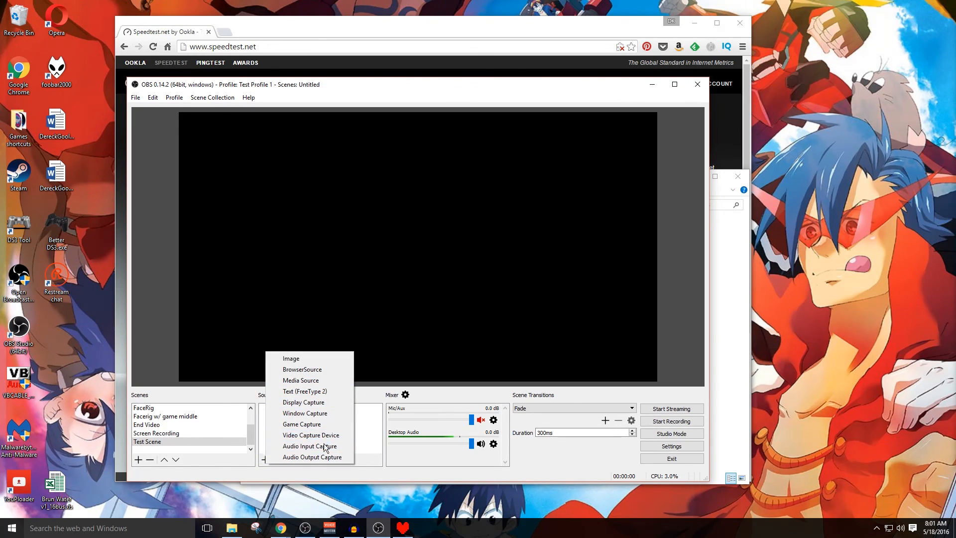
pyautogui.click(306, 423)
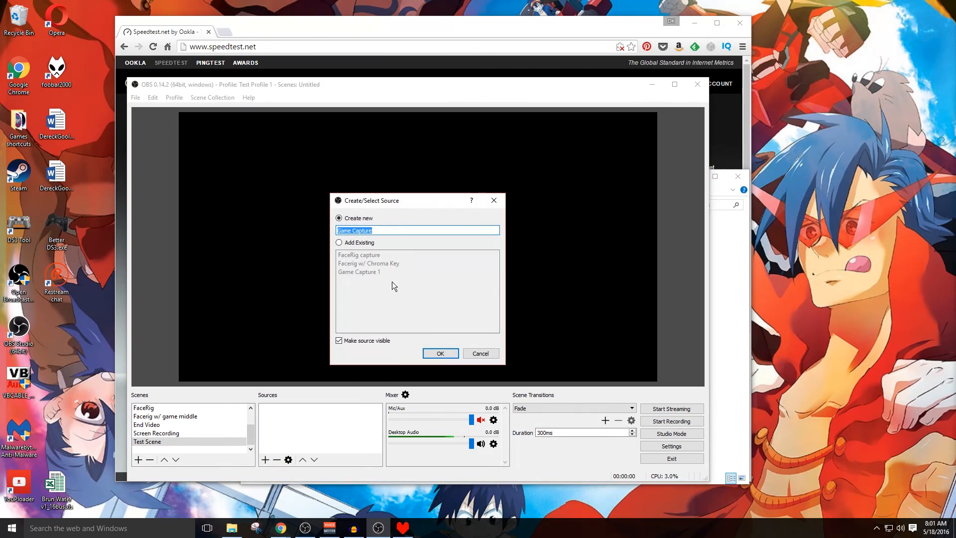
pyautogui.click(444, 233)
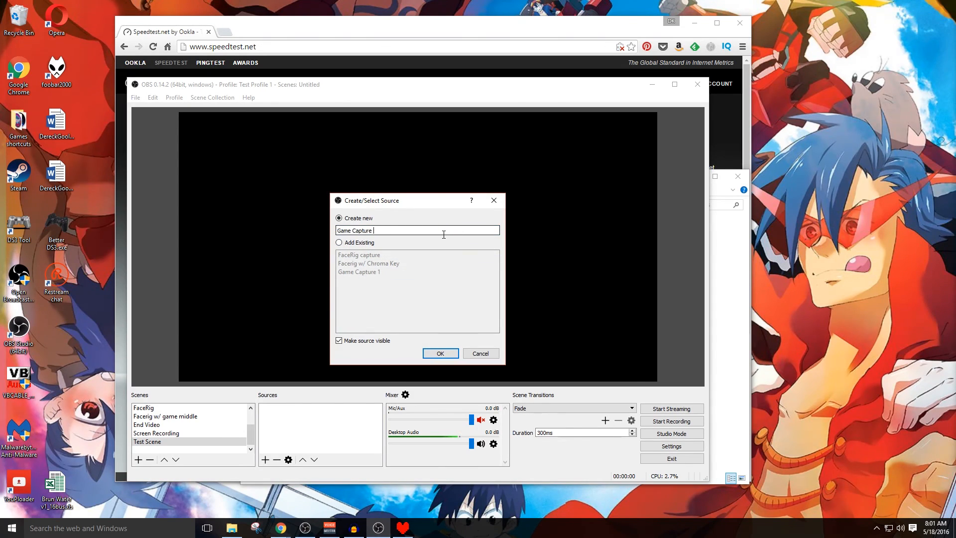
pyautogui.click(441, 353)
# Turn off capturing any fullscreen application and set the captured window to [UNDERTALE.exe]: UNDERTALE
pyautogui.click(308, 295)
pyautogui.click(374, 308)
pyautogui.click(348, 324)
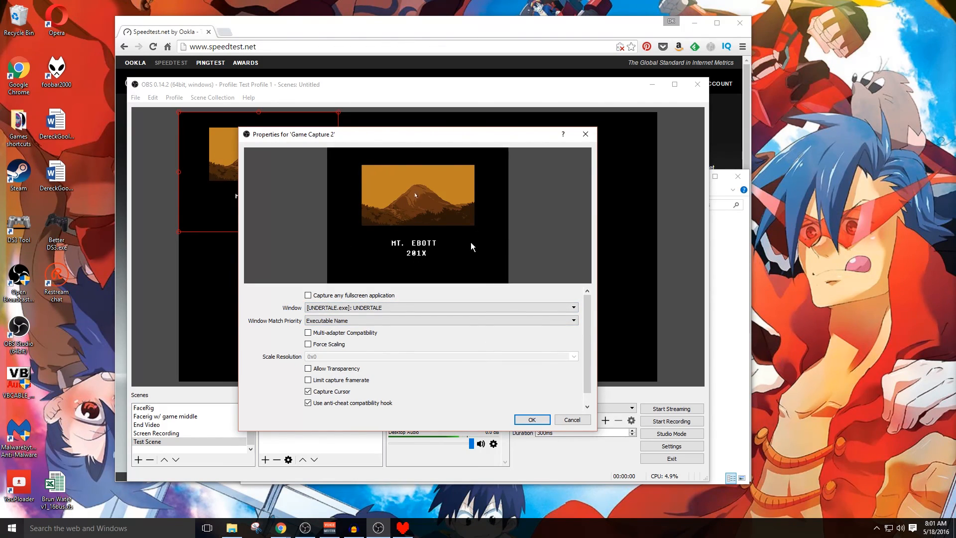
# Turn off cursor capture for the game capture, leave Multi-adapter Compatibility off, and accept the properties
pyautogui.click(317, 394)
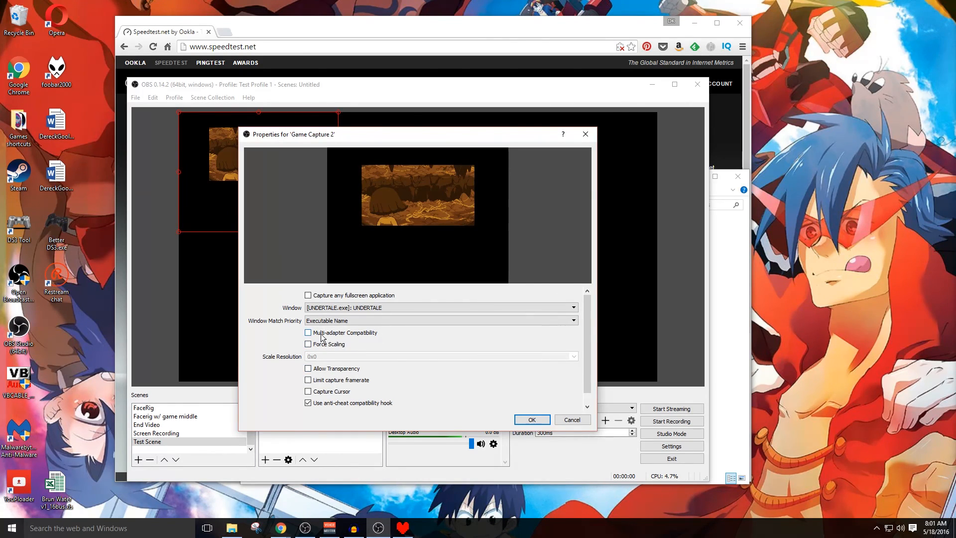
pyautogui.click(409, 331)
pyautogui.click(349, 332)
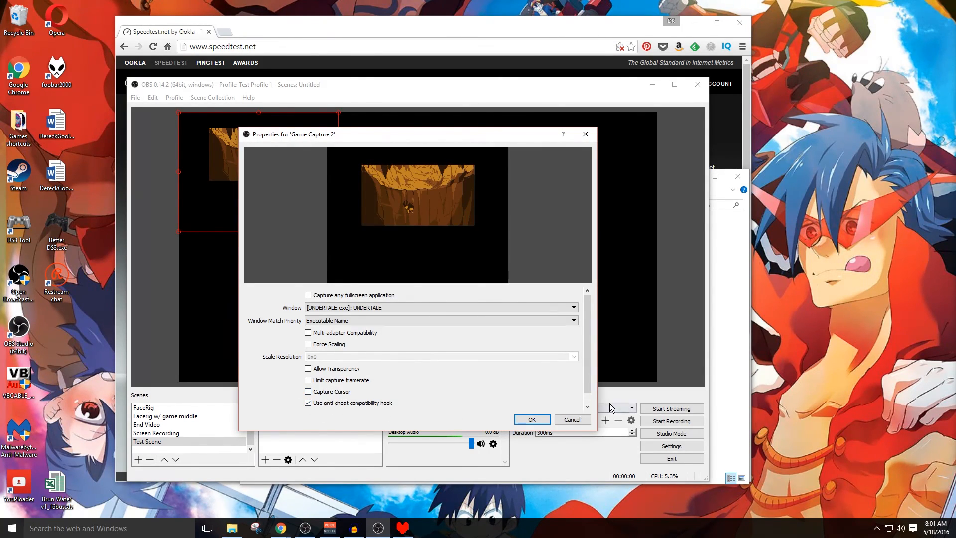
pyautogui.click(541, 420)
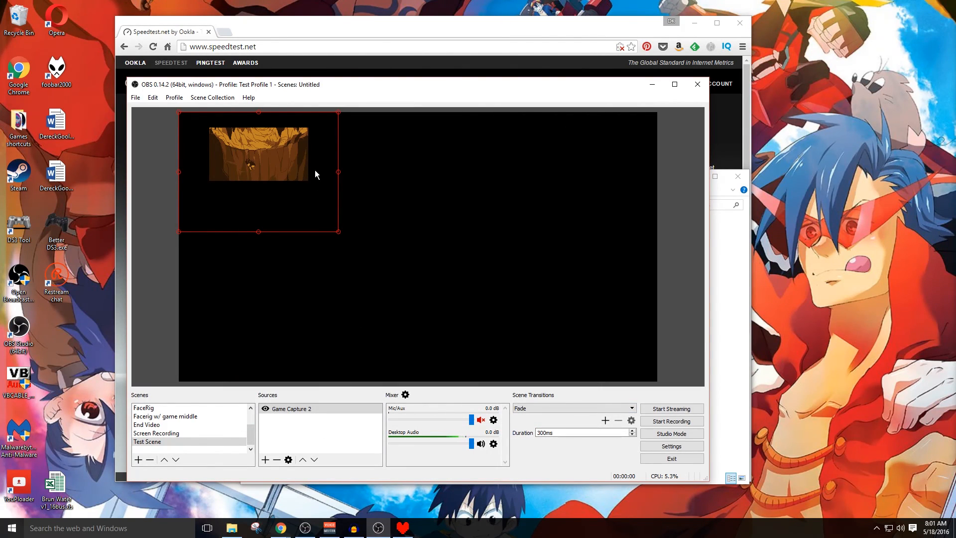
# Enlarge the game capture to the full canvas height, centre it horizontally and deselect it
pyautogui.moveTo(340, 232); pyautogui.dragTo(539, 371)
pyautogui.moveTo(432, 355); pyautogui.dragTo(488, 358)
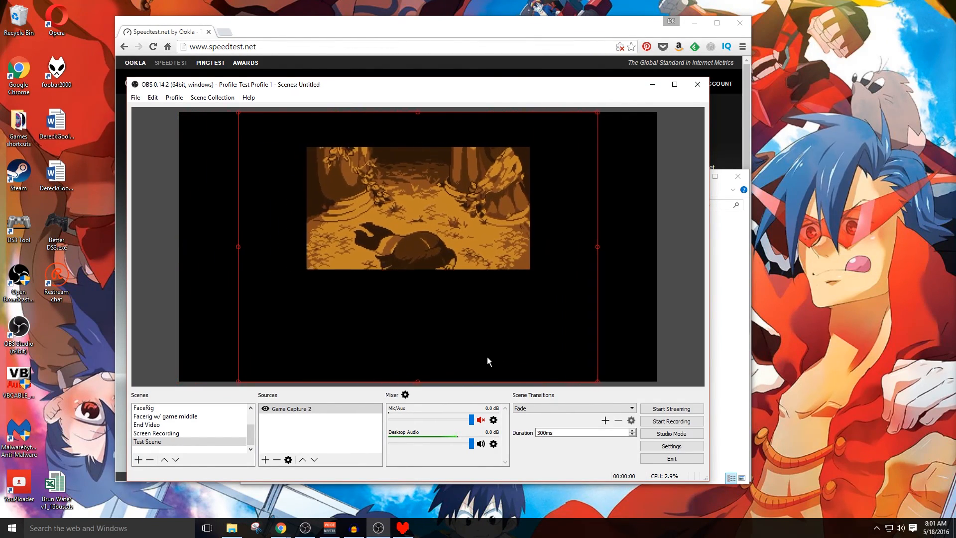
pyautogui.click(326, 417)
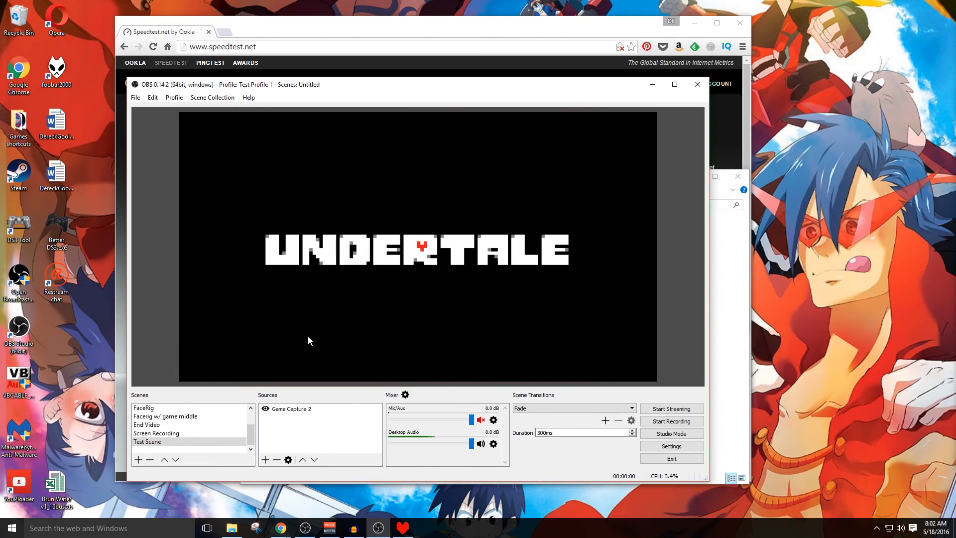
# Add a new Image source named "Backgound Image" to Test Scene
pyautogui.click(265, 462)
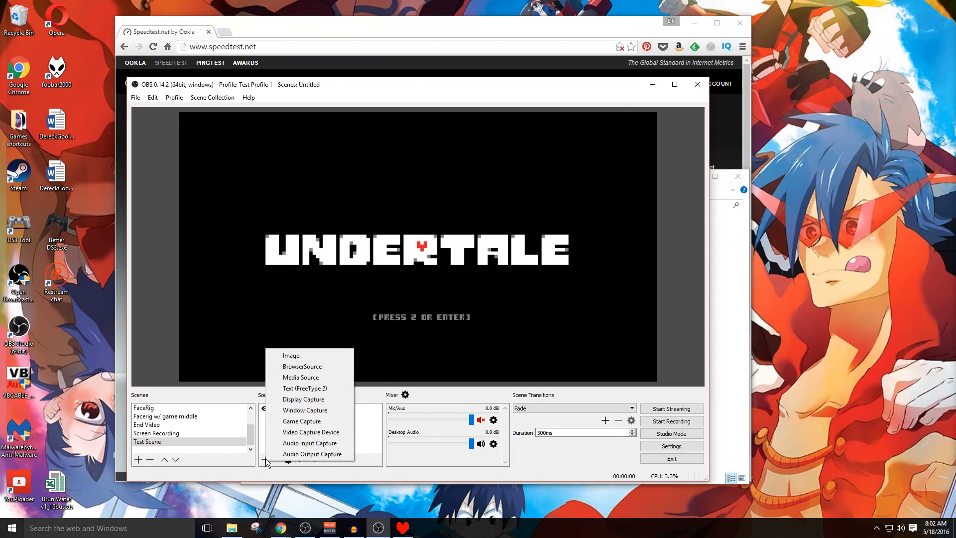
pyautogui.click(310, 357)
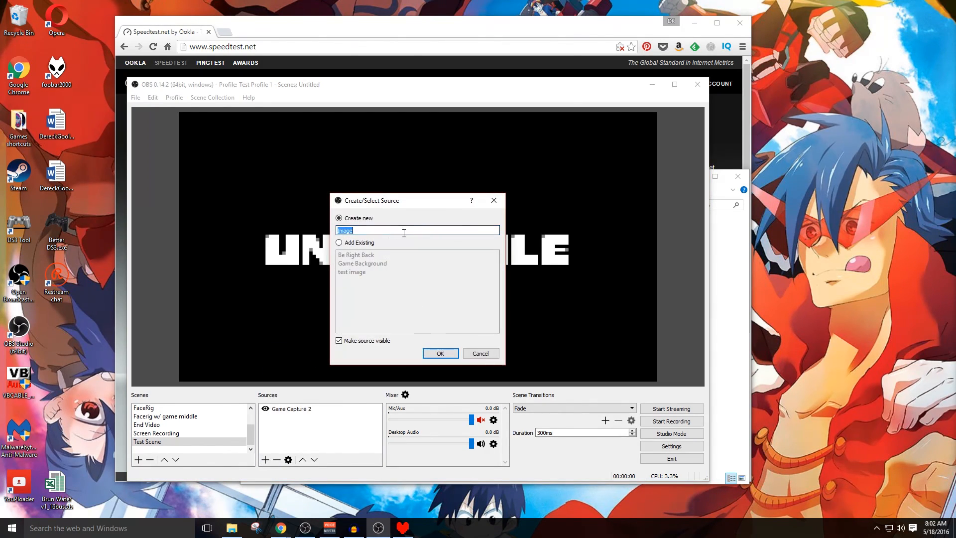
pyautogui.write('Backgound Image')
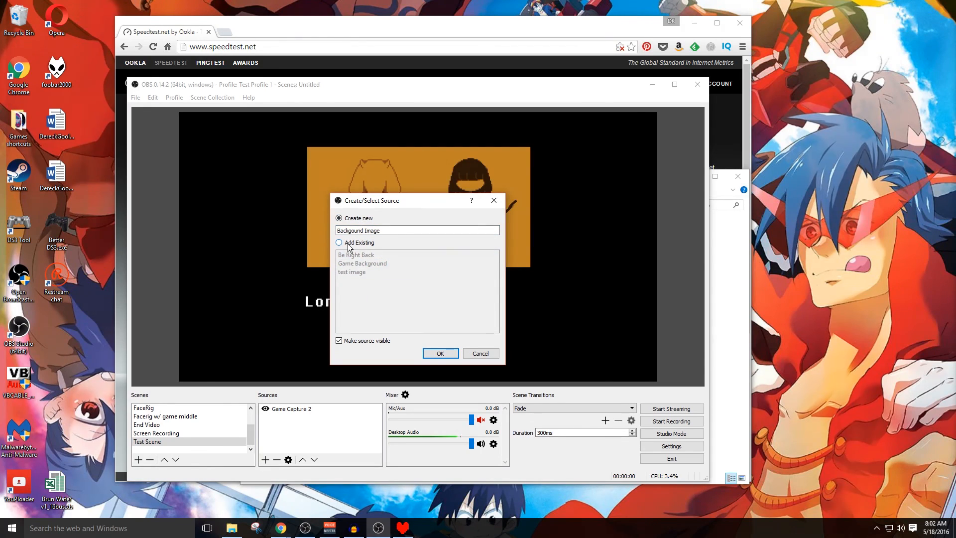
pyautogui.click(358, 244)
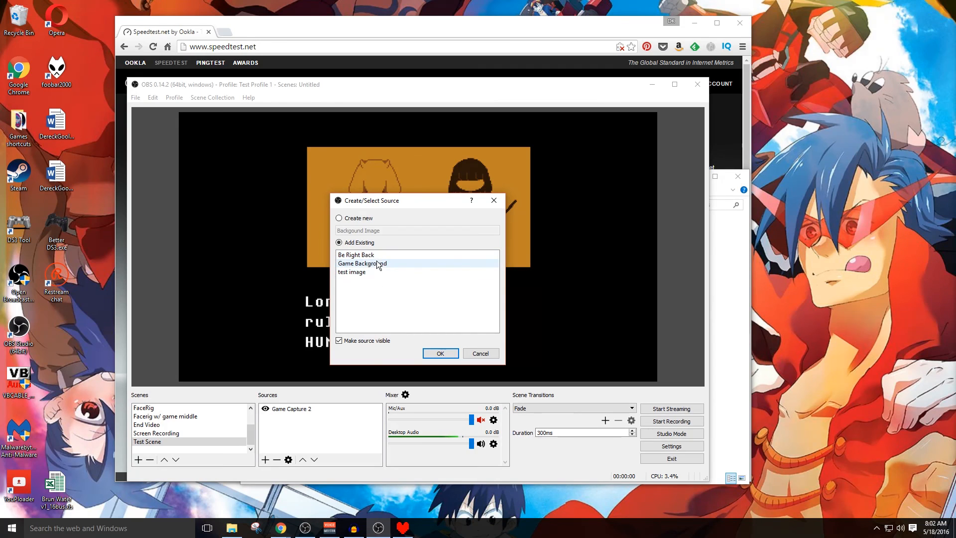
pyautogui.click(365, 218)
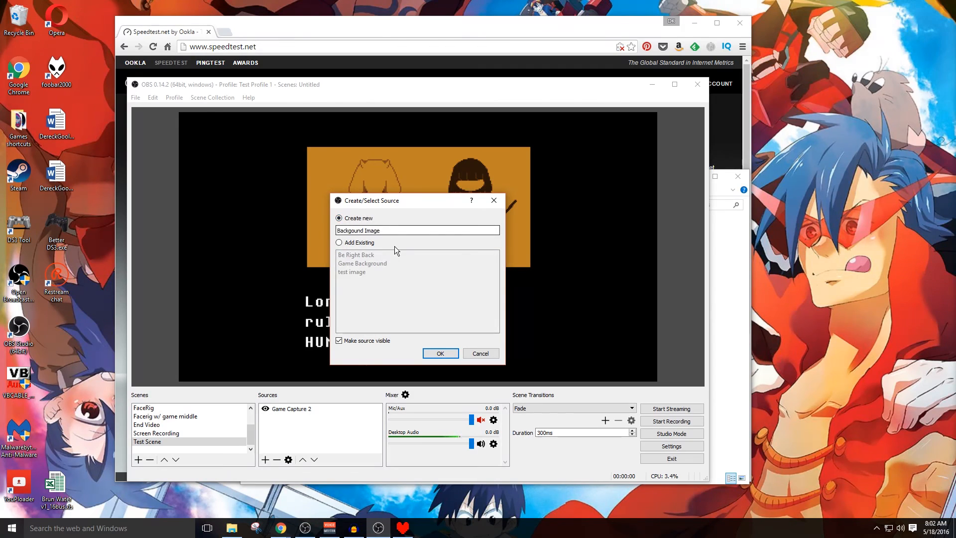
pyautogui.click(442, 355)
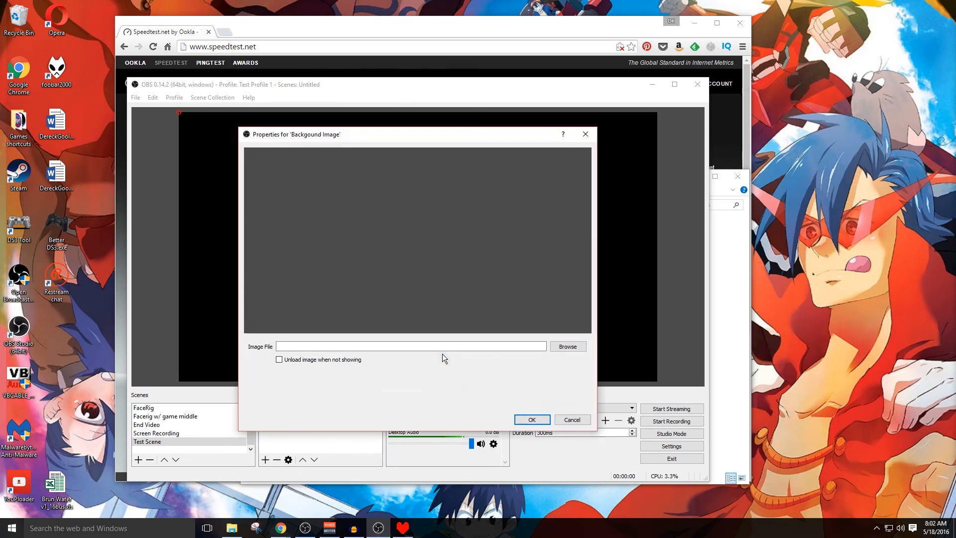
# Load 531960.jpg from the backgrounds folder into the image source and move that source below Game Capture 2
pyautogui.click(568, 346)
pyautogui.click(299, 339)
pyautogui.doubleClick(359, 231)
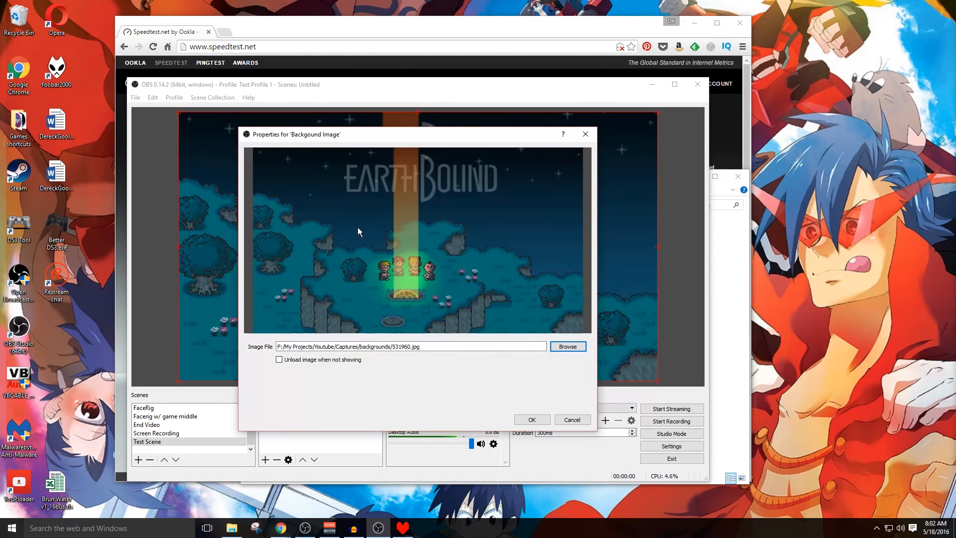
pyautogui.click(533, 420)
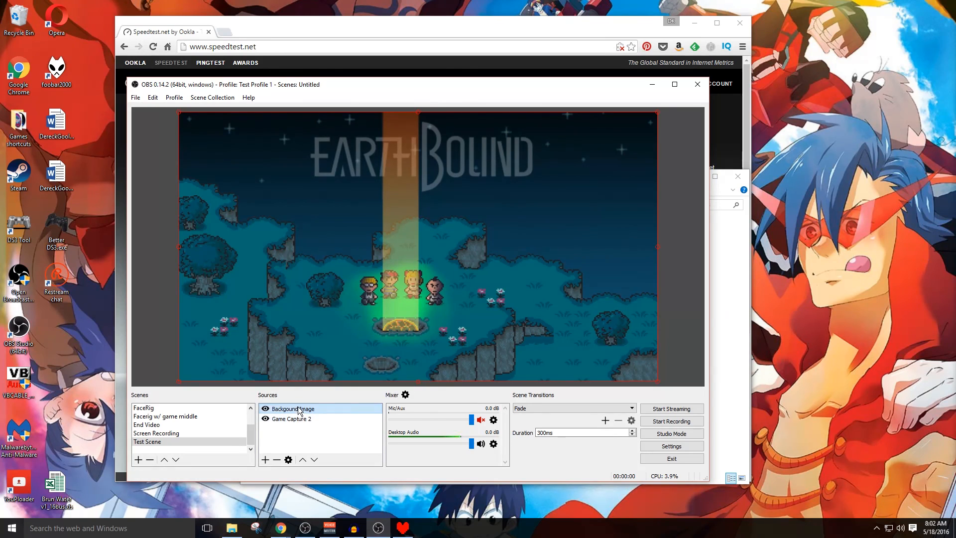
pyautogui.click(314, 460)
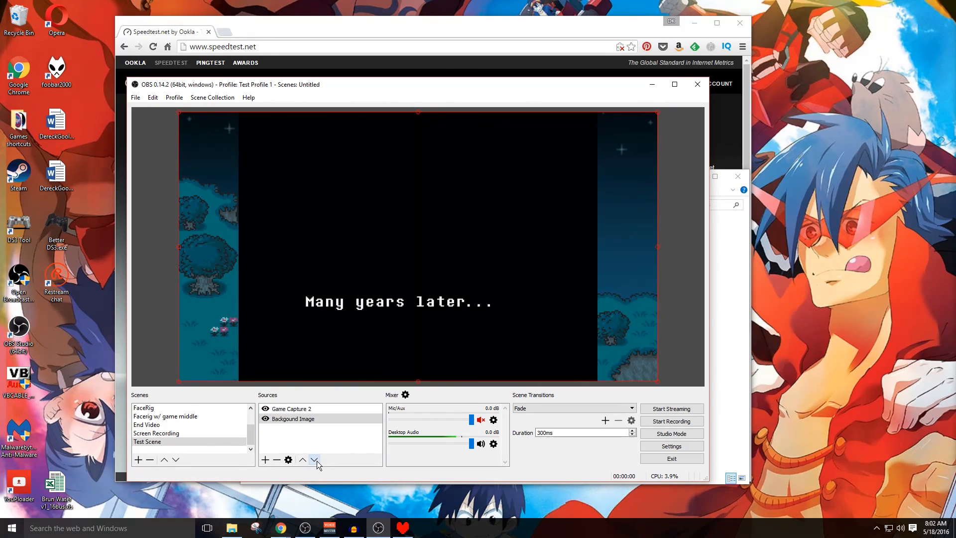
pyautogui.click(685, 351)
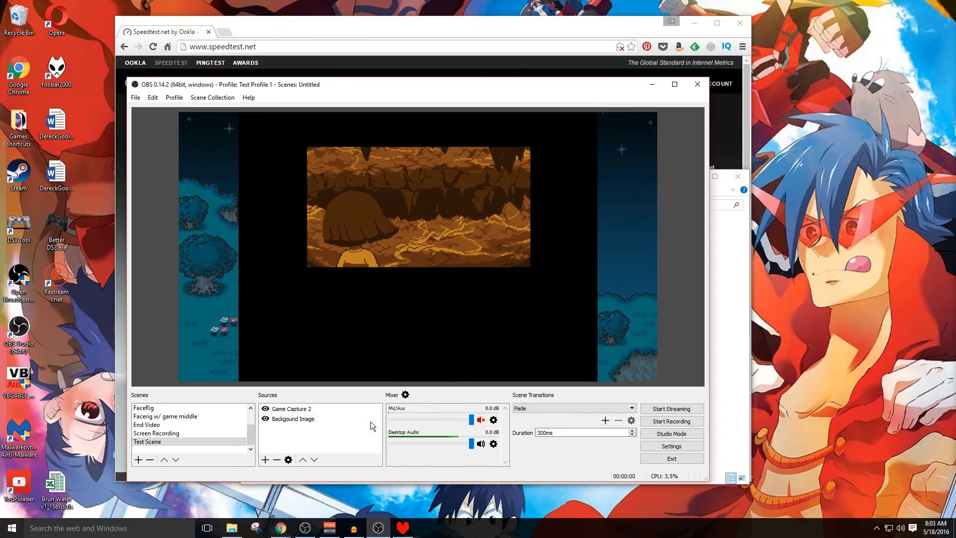
# Try the Mic/Aux mute off and on, and review its device list, keeping Microphone (Yeti Stereo Microphone)
pyautogui.click(481, 421)
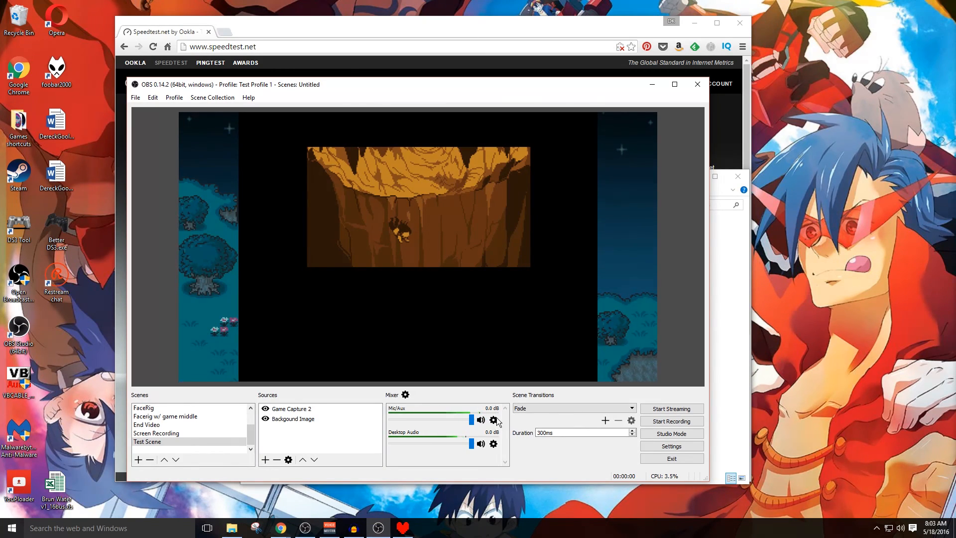
pyautogui.click(481, 420)
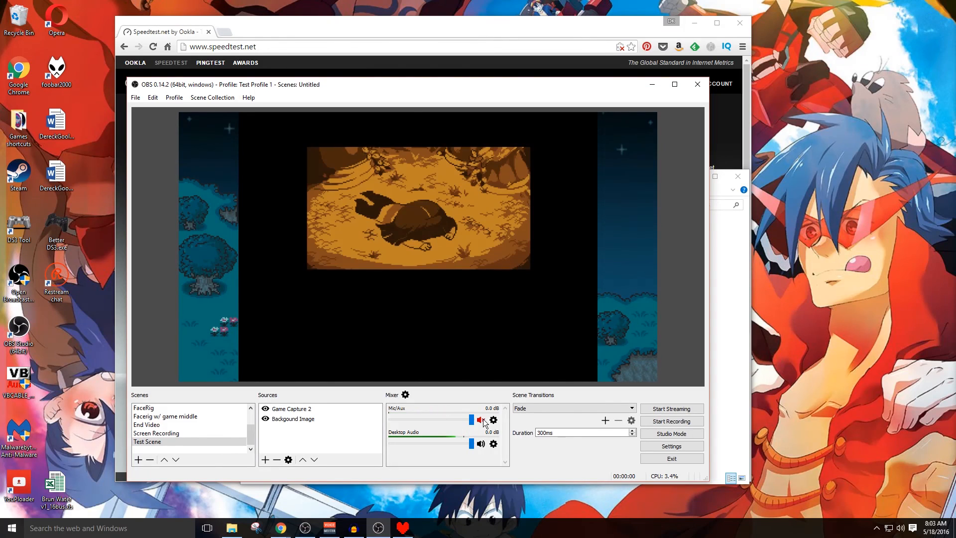
pyautogui.click(493, 420)
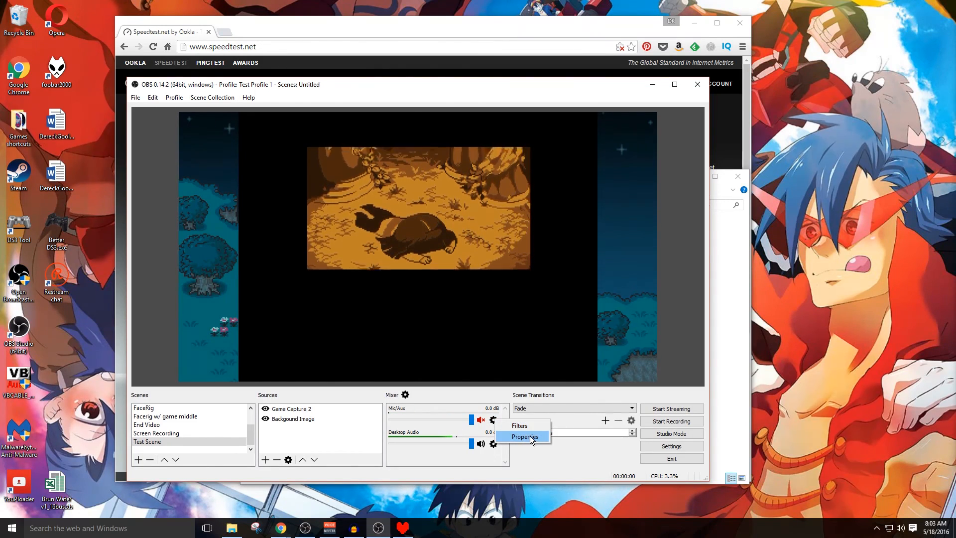
pyautogui.click(530, 438)
pyautogui.click(328, 350)
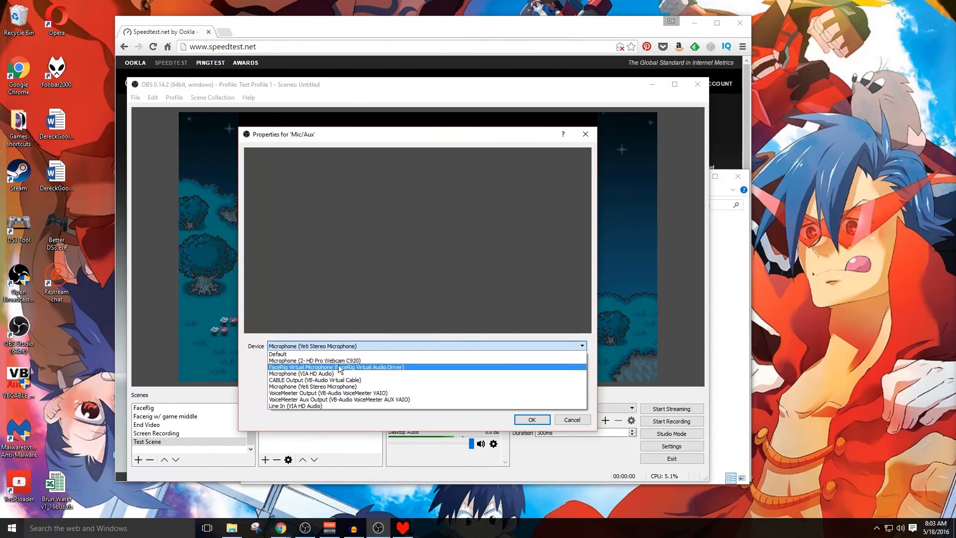
pyautogui.click(343, 422)
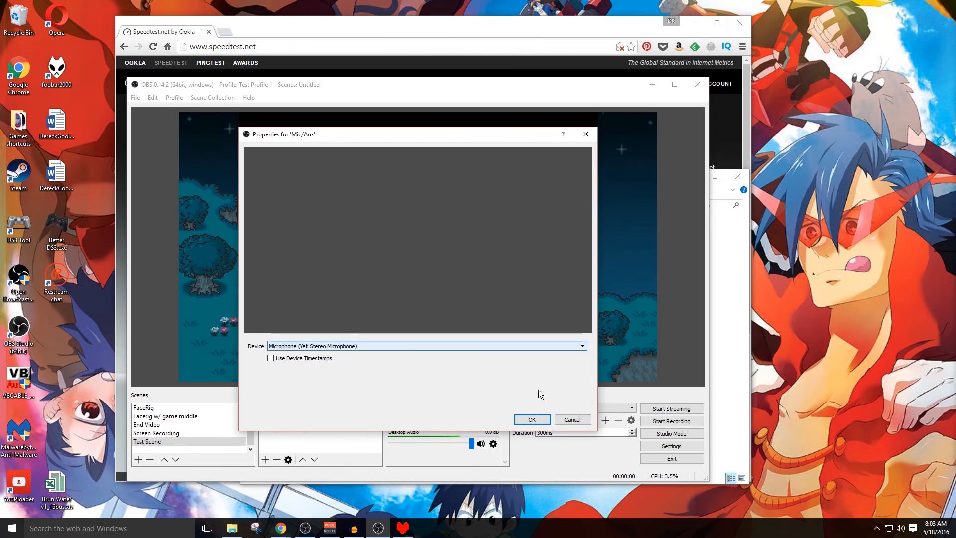
pyautogui.click(539, 419)
# Review the Desktop Audio device and timestamp properties without changing them
pyautogui.click(493, 444)
pyautogui.click(523, 461)
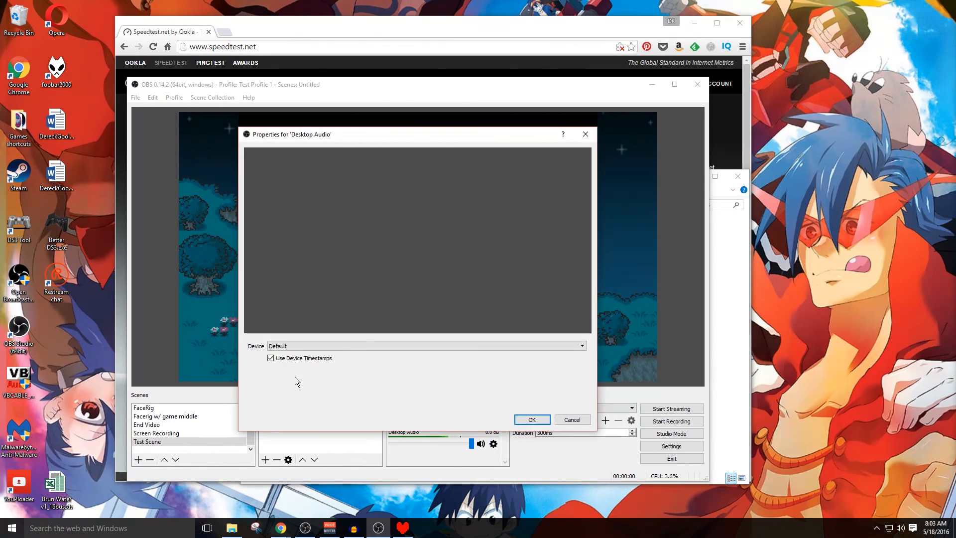
pyautogui.click(531, 420)
# Set the Close Threshold of the Mic/Aux Noise Gate filter to -29.00 dB and close the filters
pyautogui.click(494, 420)
pyautogui.click(516, 426)
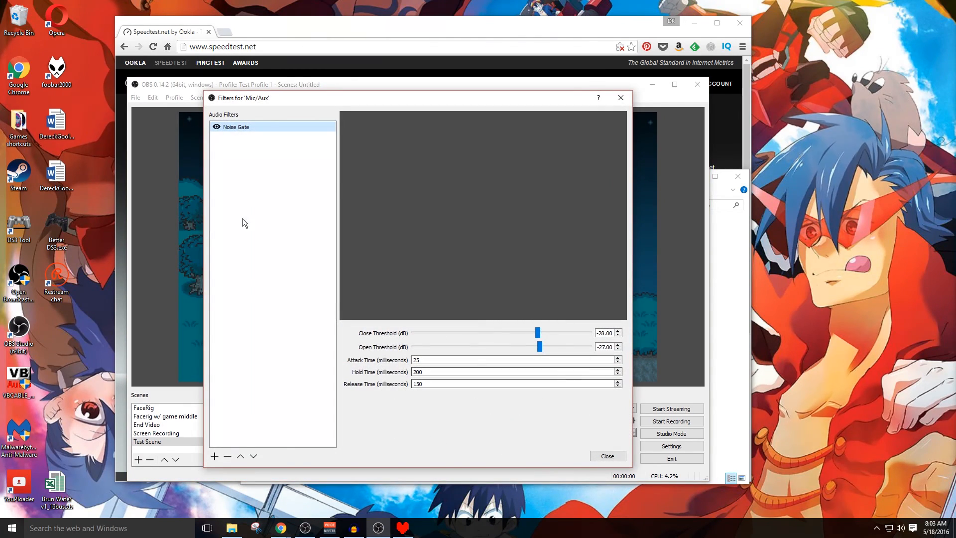
pyautogui.click(215, 457)
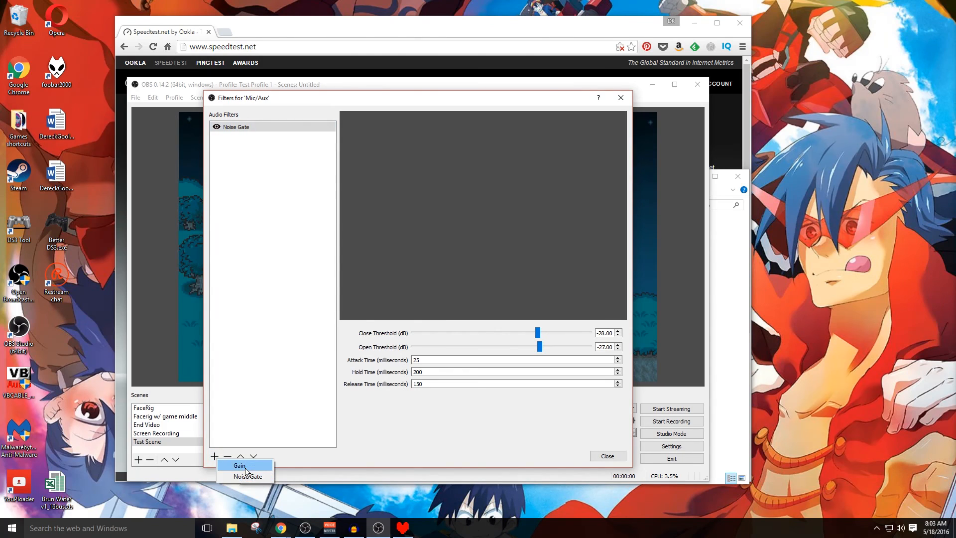
pyautogui.click(427, 419)
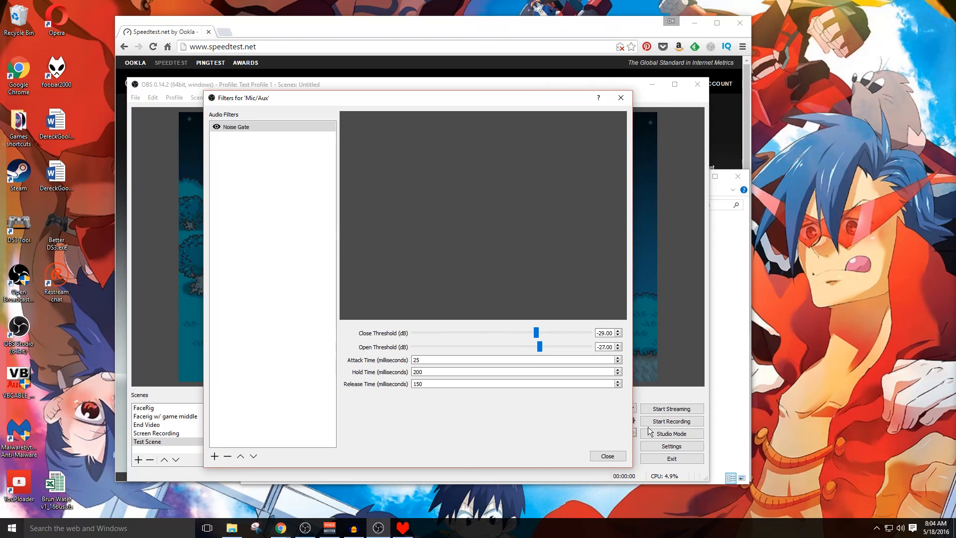
pyautogui.click(607, 457)
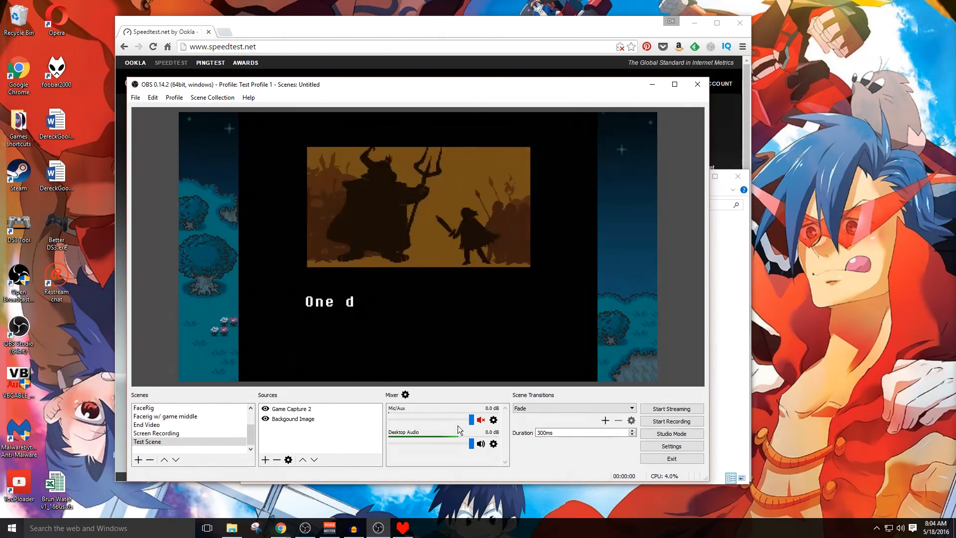
# Review the Advanced Audio Properties, including the track assignments of Mic/Aux and Desktop Audio, keeping Desktop Audio on track 2
pyautogui.click(405, 394)
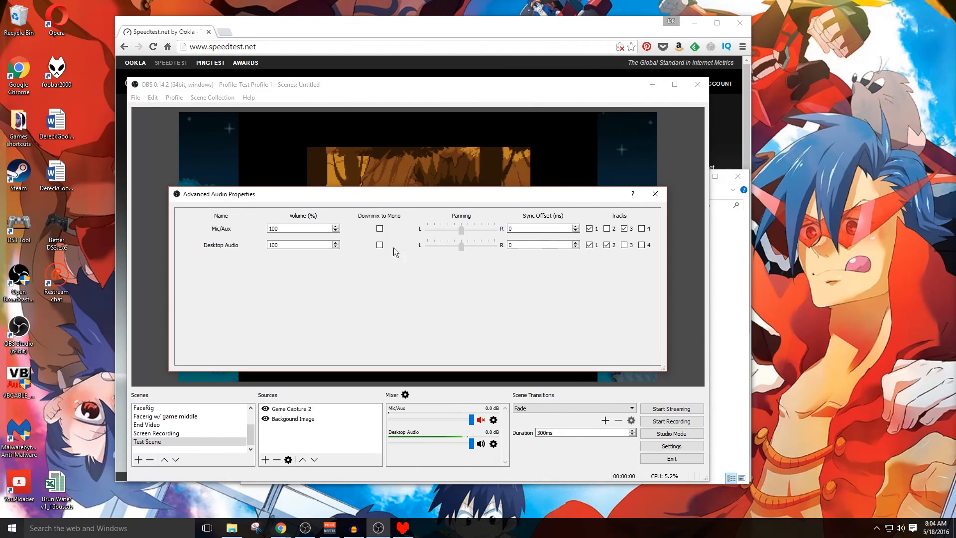
pyautogui.click(608, 245)
pyautogui.click(608, 245)
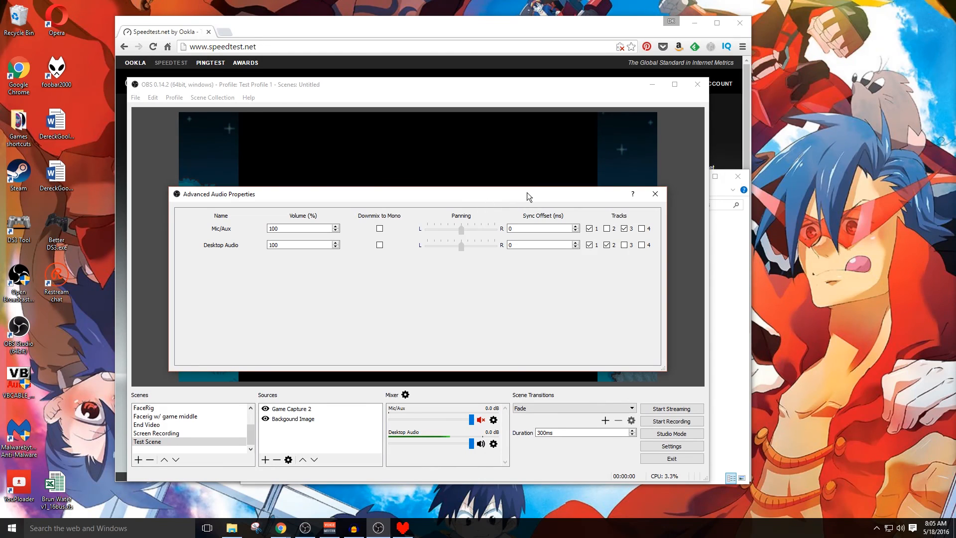
pyautogui.click(655, 195)
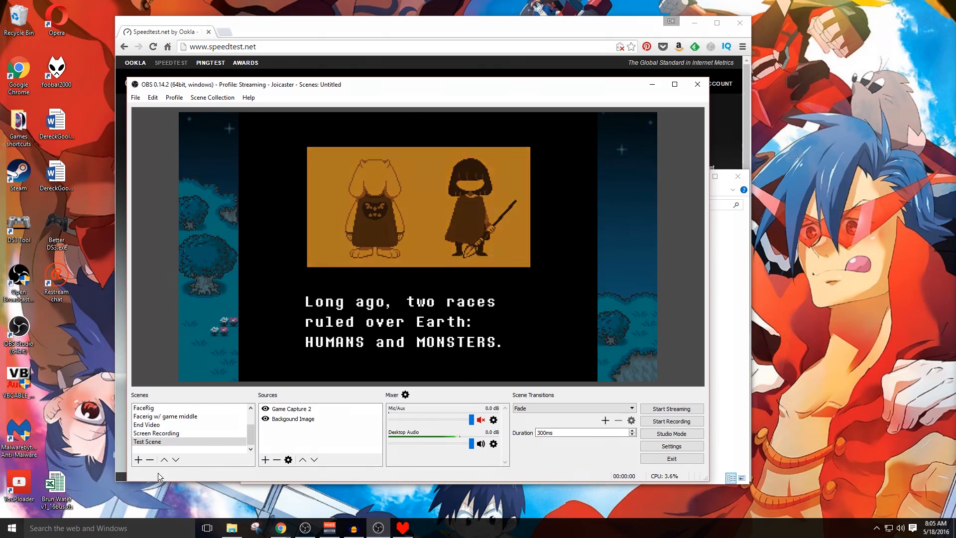
# Preview the End Video scene and return to Test Scene with no source selected
pyautogui.moveTo(251, 437); pyautogui.dragTo(251, 437)
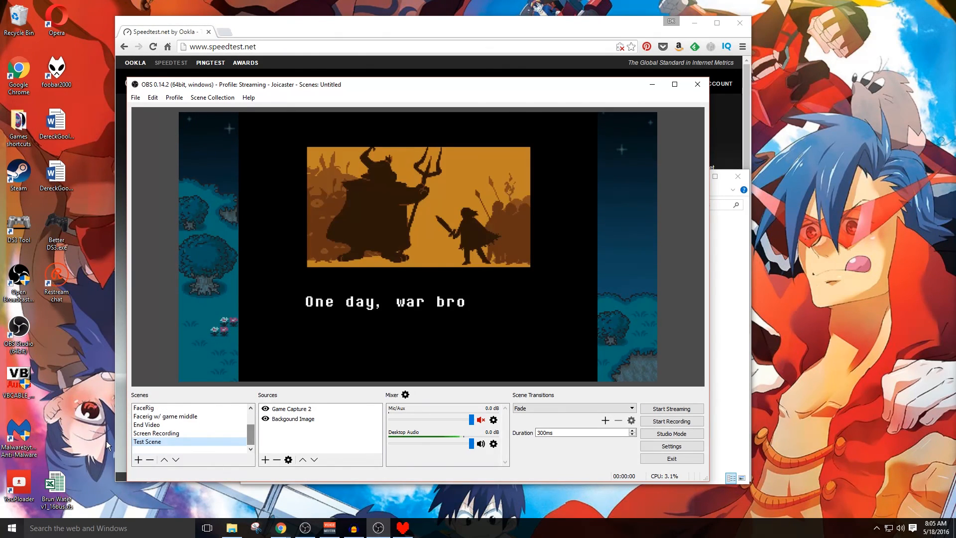
pyautogui.click(185, 424)
pyautogui.click(186, 442)
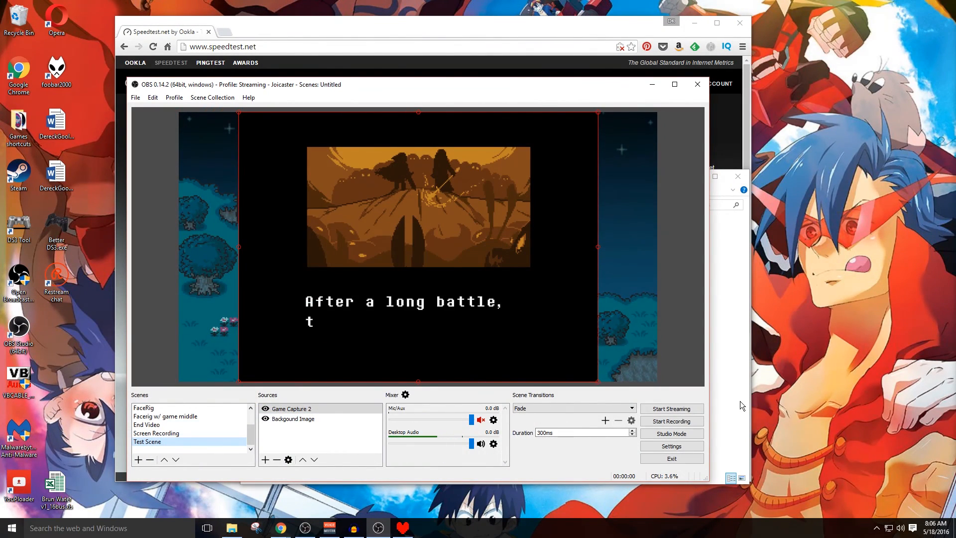
pyautogui.click(646, 347)
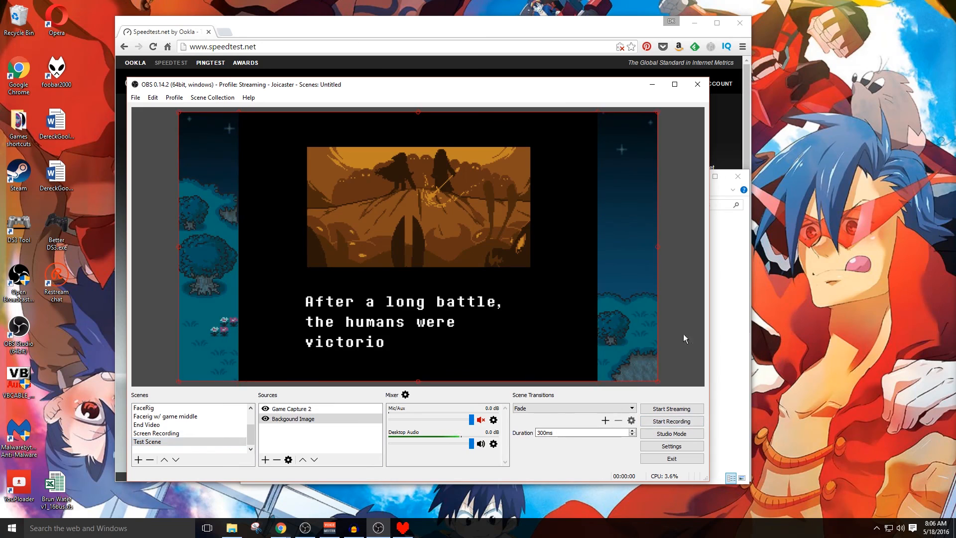
pyautogui.click(666, 300)
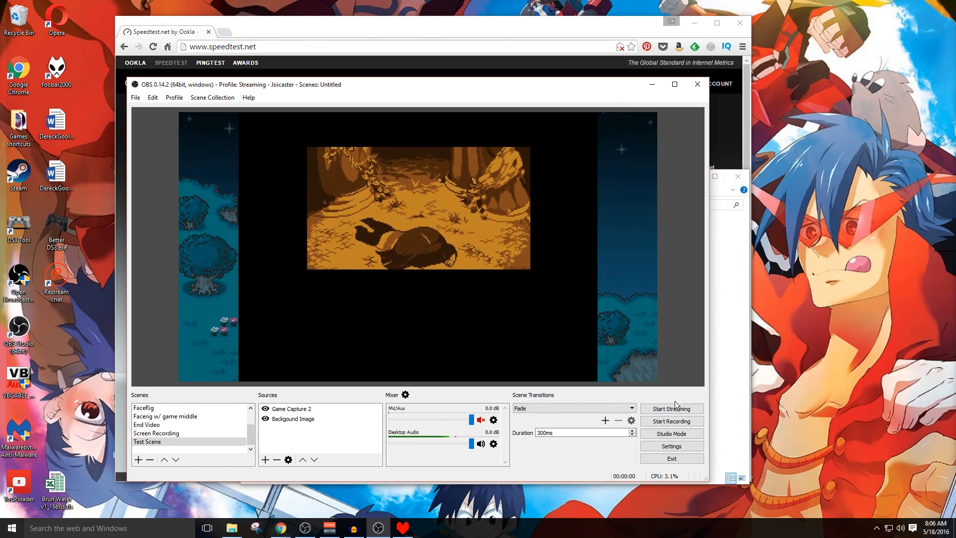
# Start a recording of Test Scene and start streaming it as well
pyautogui.click(686, 423)
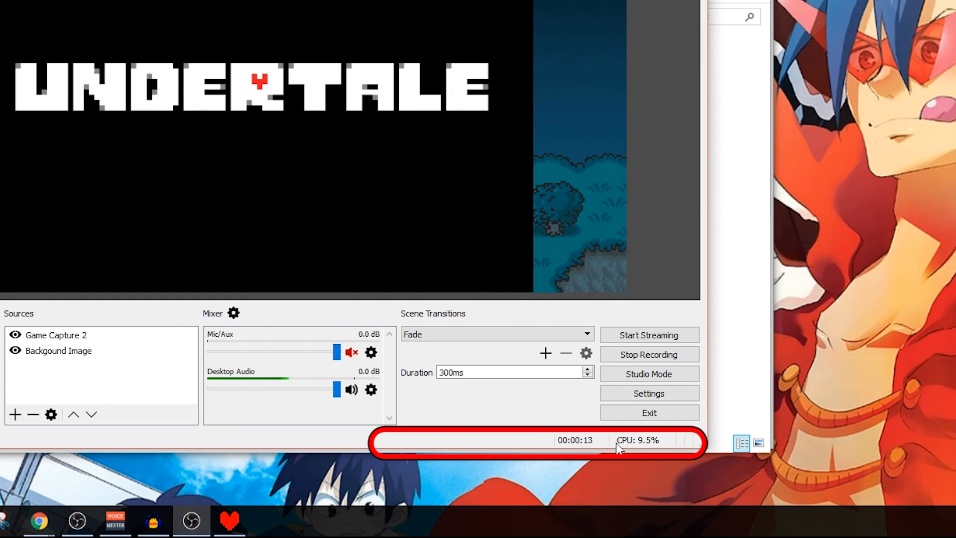
pyautogui.click(651, 332)
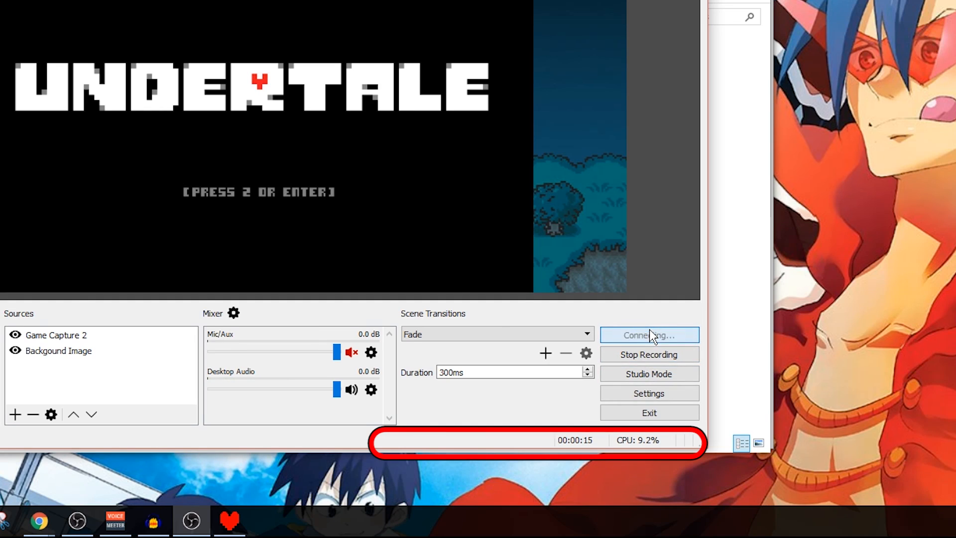